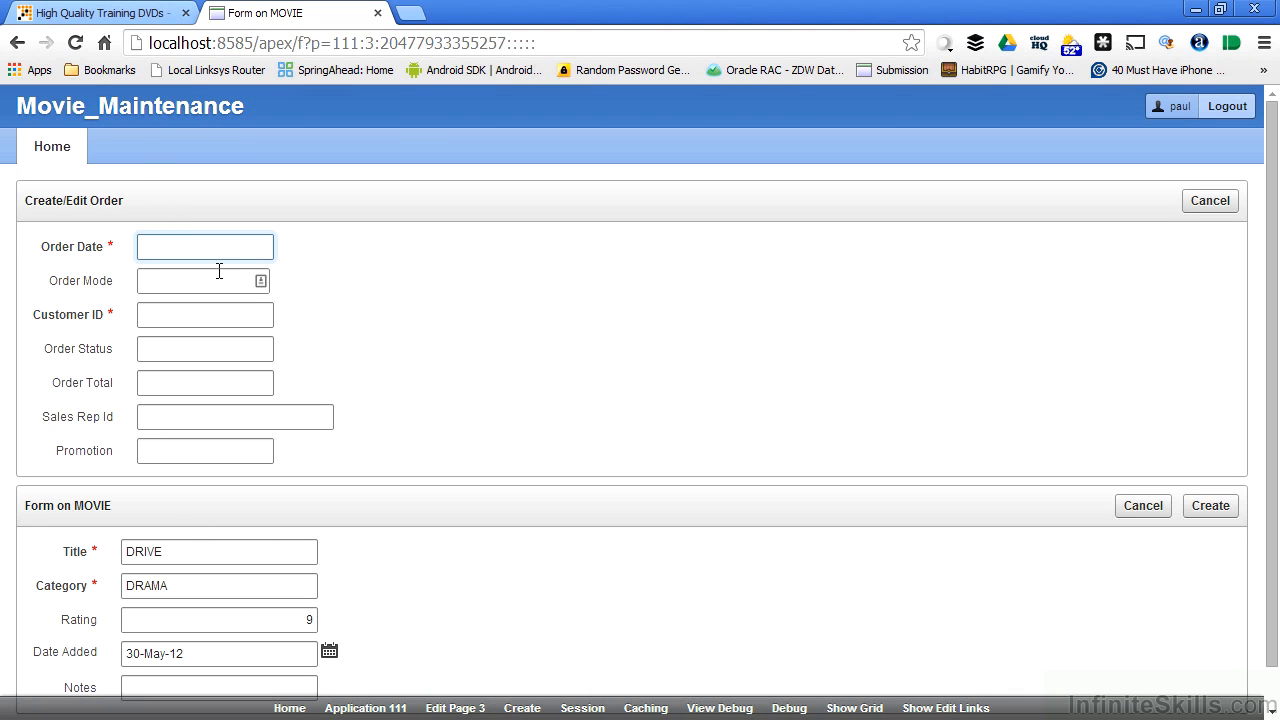
# Edit page 3, move the Form on MOVIE region above Create/Edit Order in the Body, and run the page.
pyautogui.click(456, 708)
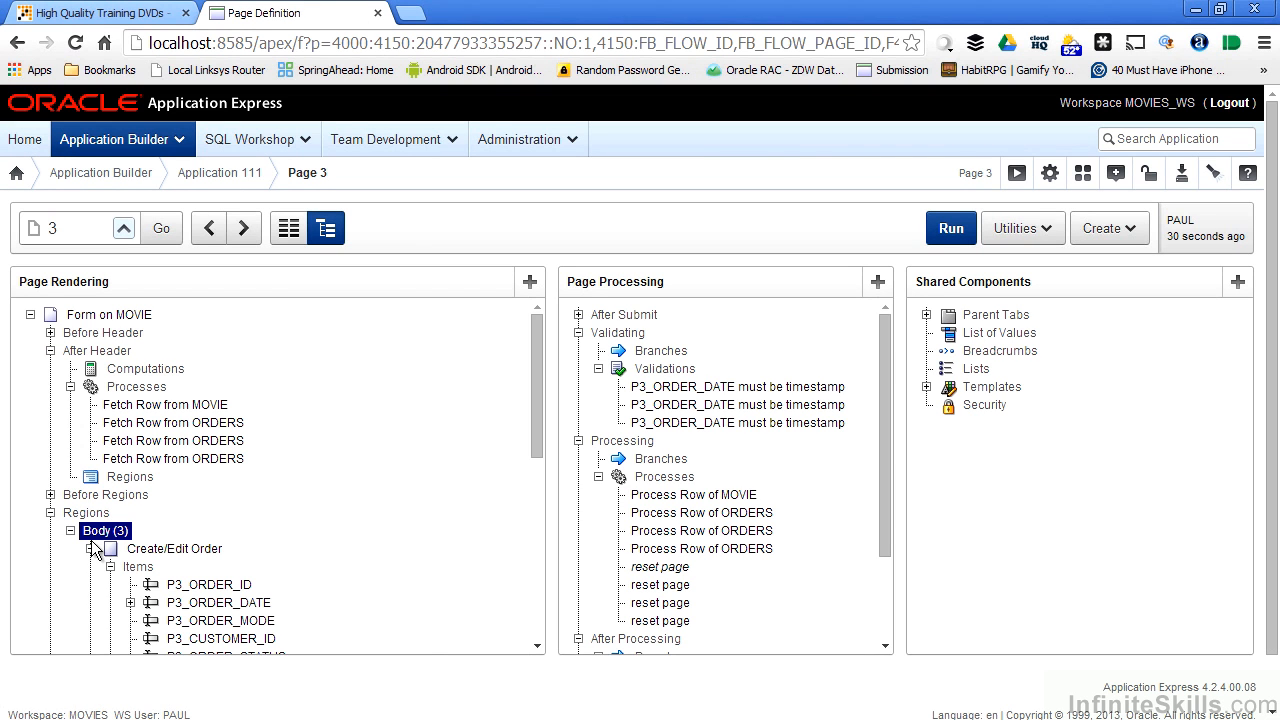
pyautogui.click(90, 548)
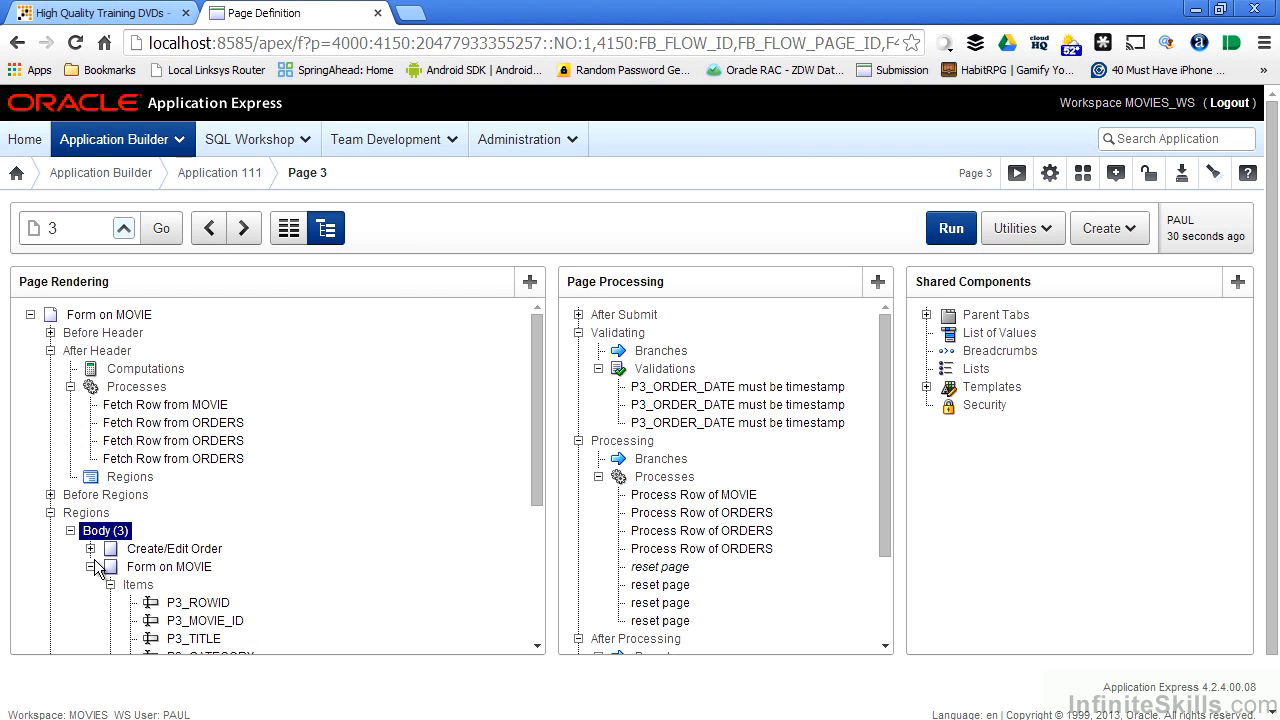
pyautogui.click(90, 566)
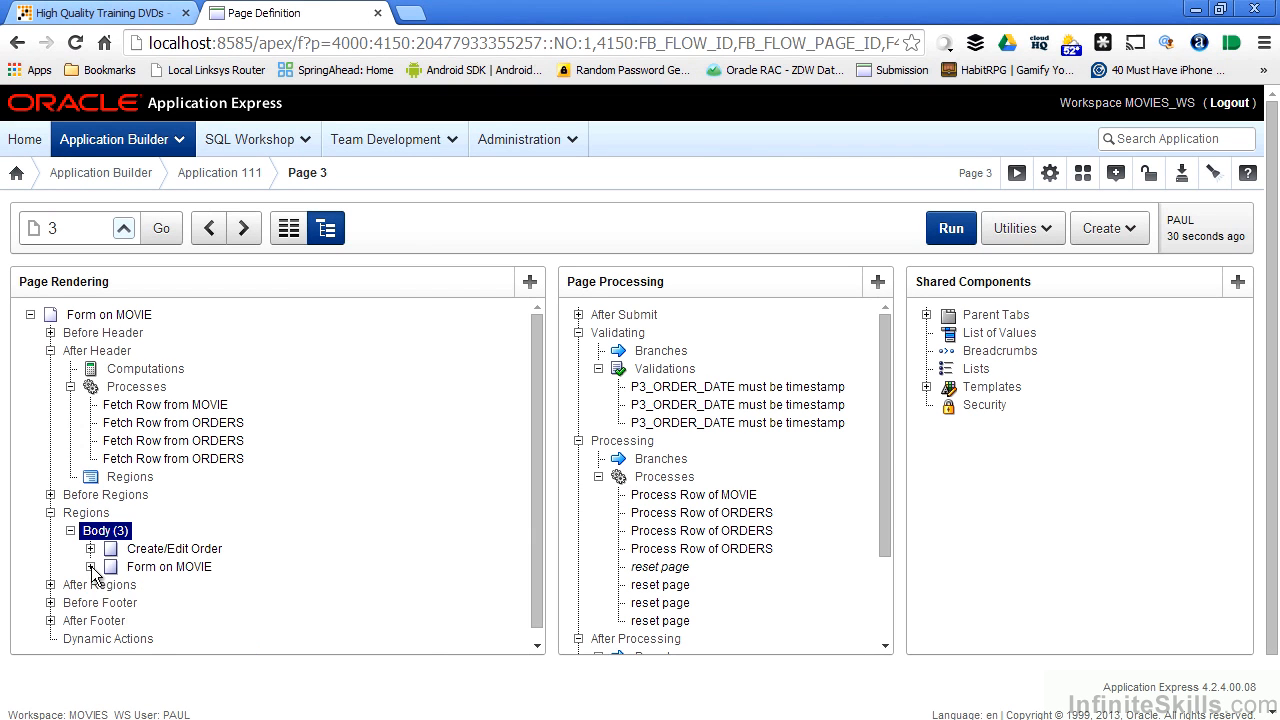
pyautogui.click(50, 350)
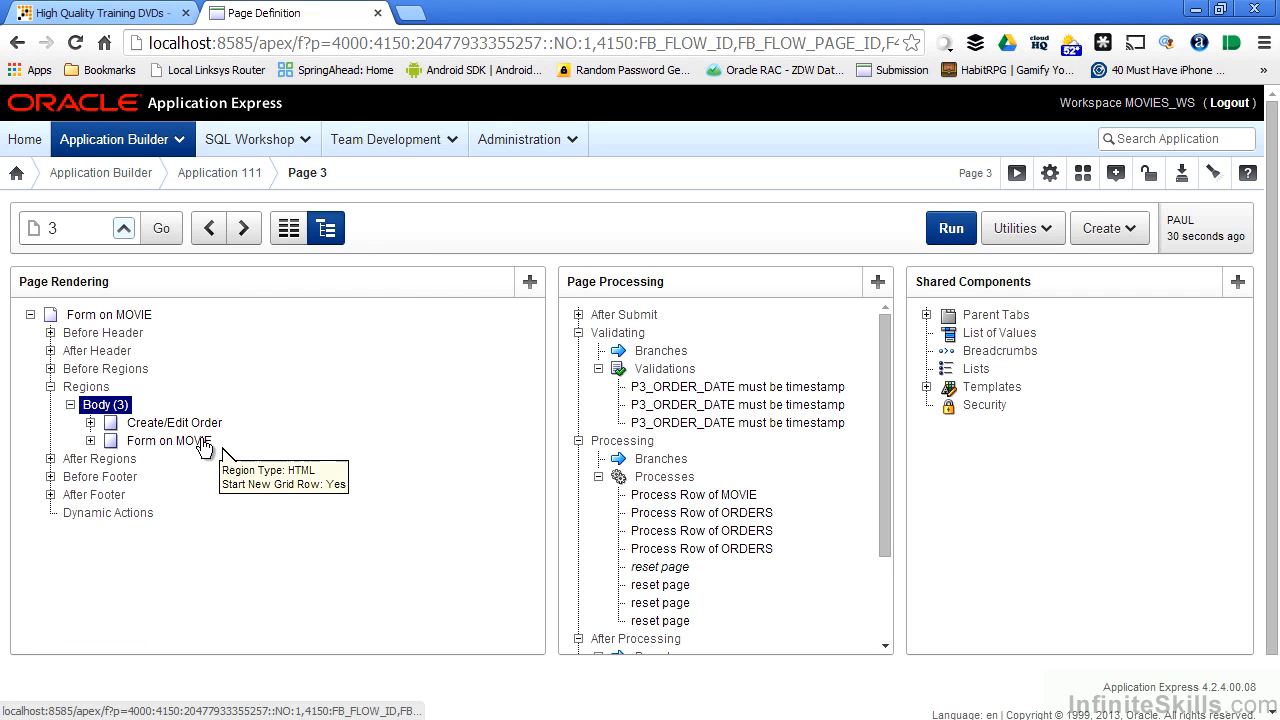
pyautogui.moveTo(197, 440); pyautogui.dragTo(196, 423)
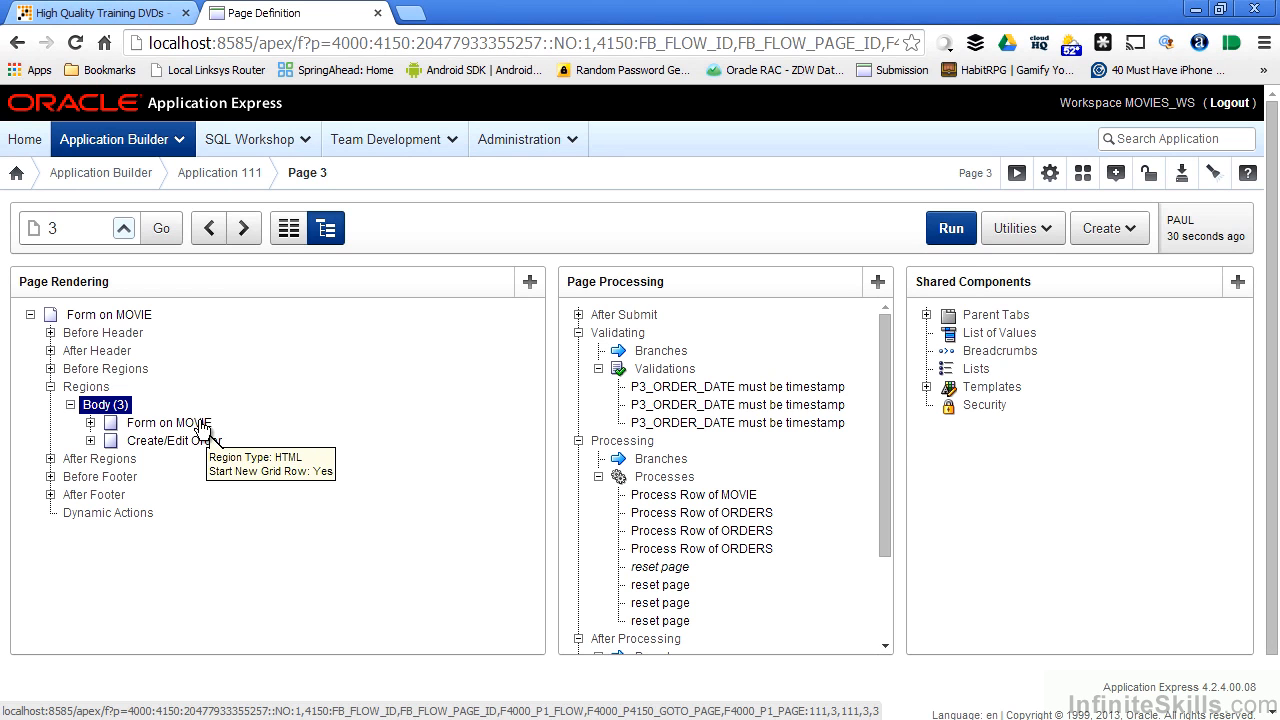
pyautogui.click(941, 239)
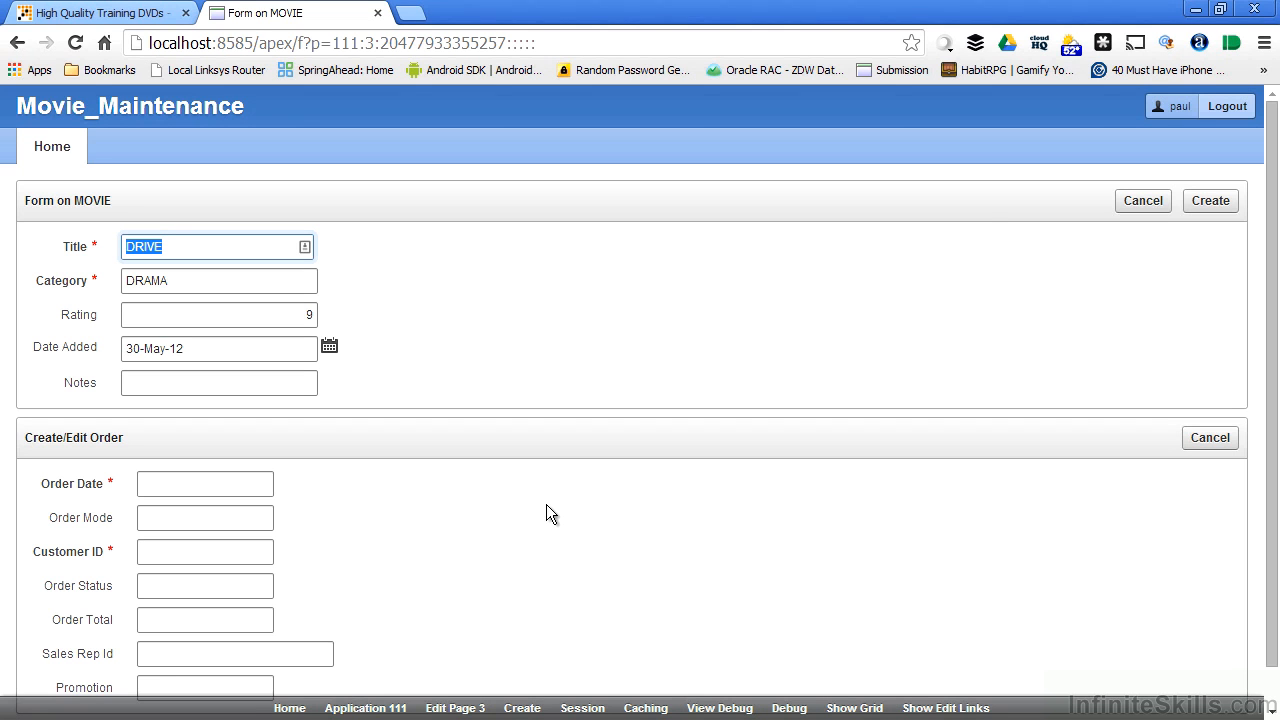
# Return to the page 3 definition and start creating a Chart region in the Body.
pyautogui.click(460, 708)
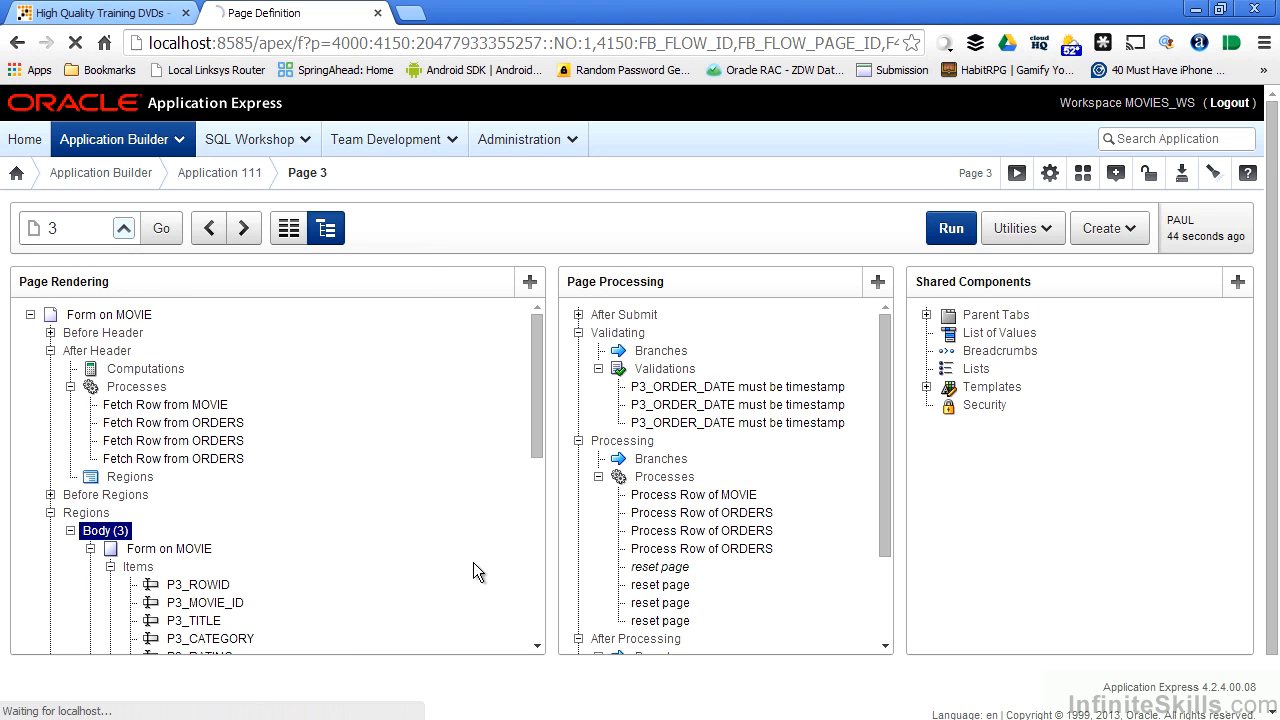
pyautogui.click(51, 351)
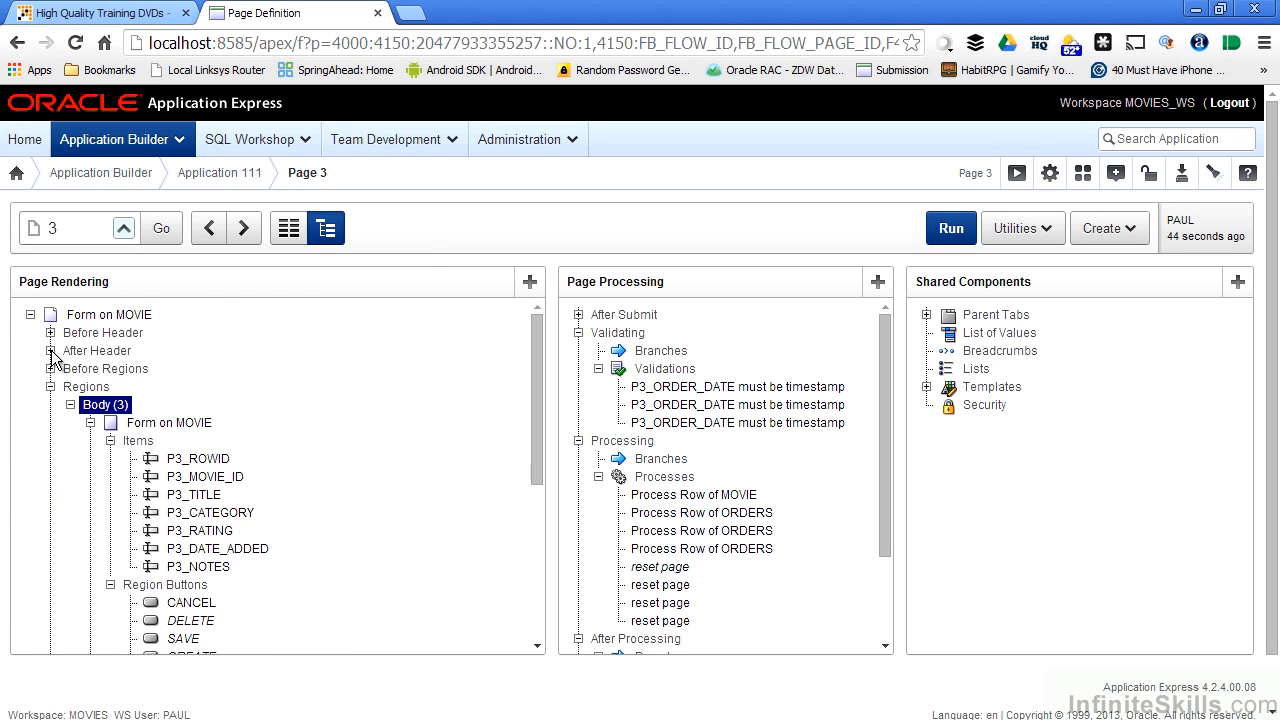
pyautogui.click(90, 423)
pyautogui.click(90, 441)
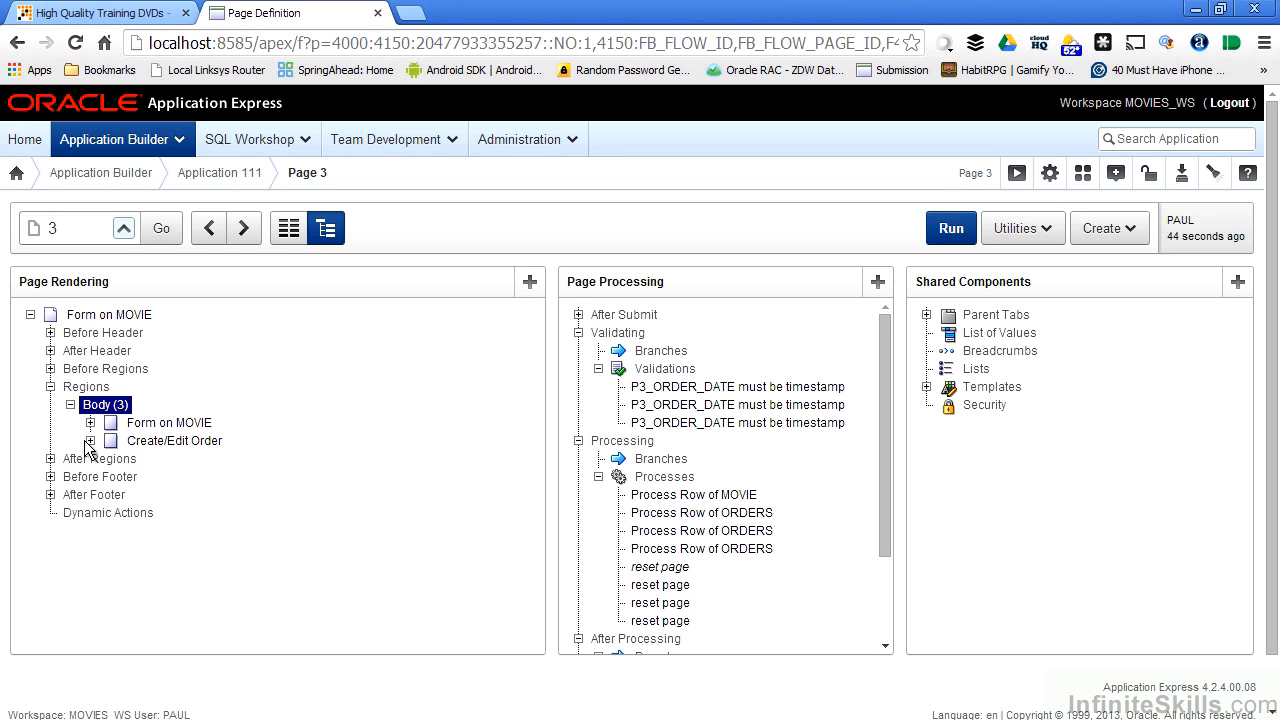
pyautogui.rightClick(108, 410)
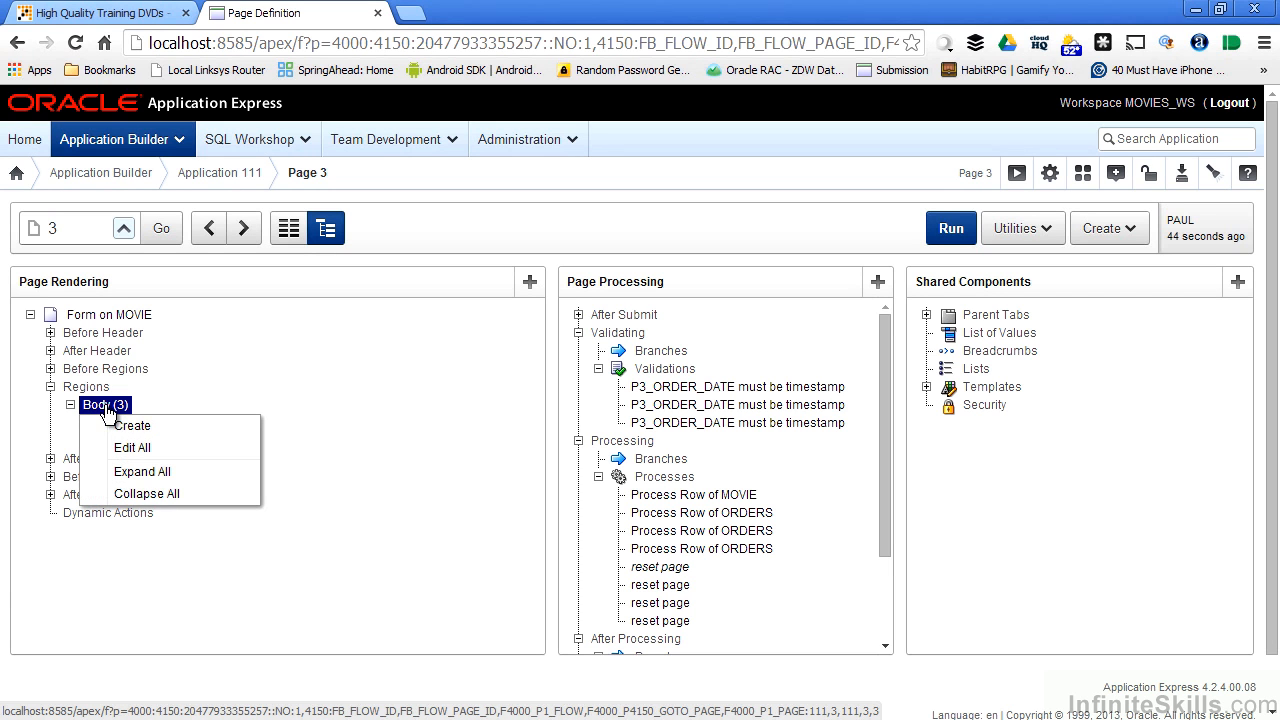
pyautogui.click(117, 424)
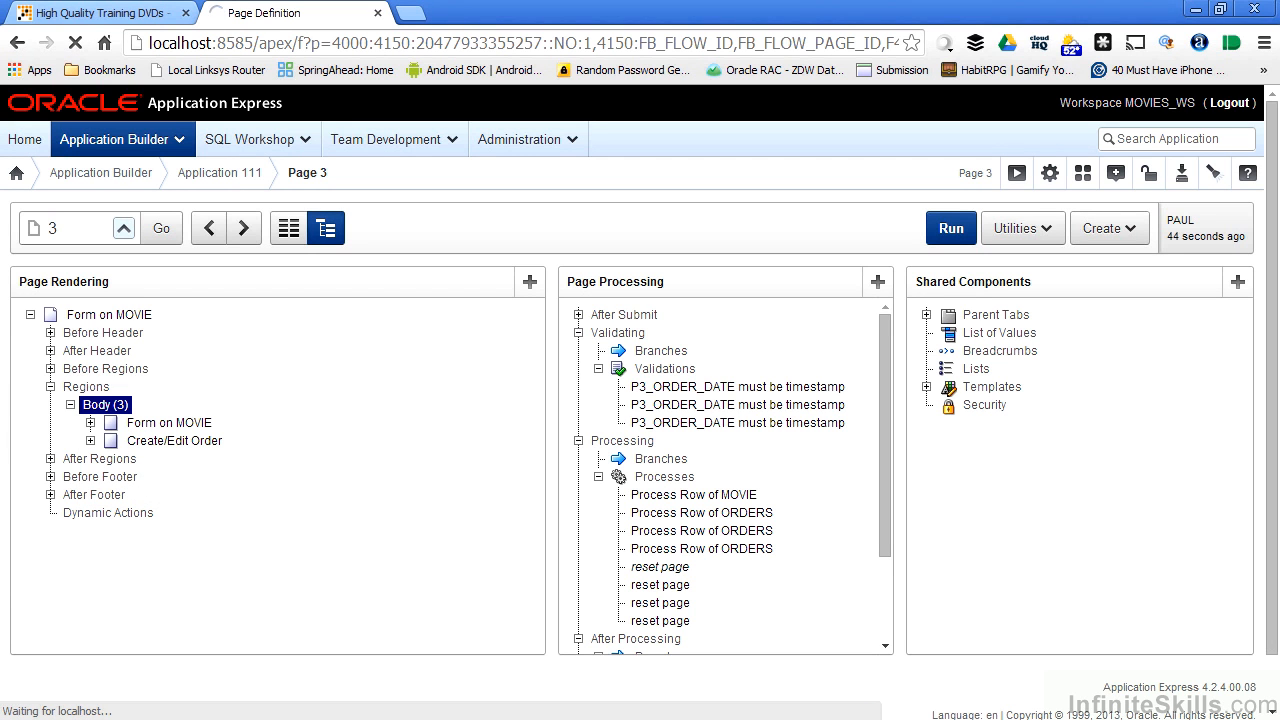
pyautogui.click(420, 543)
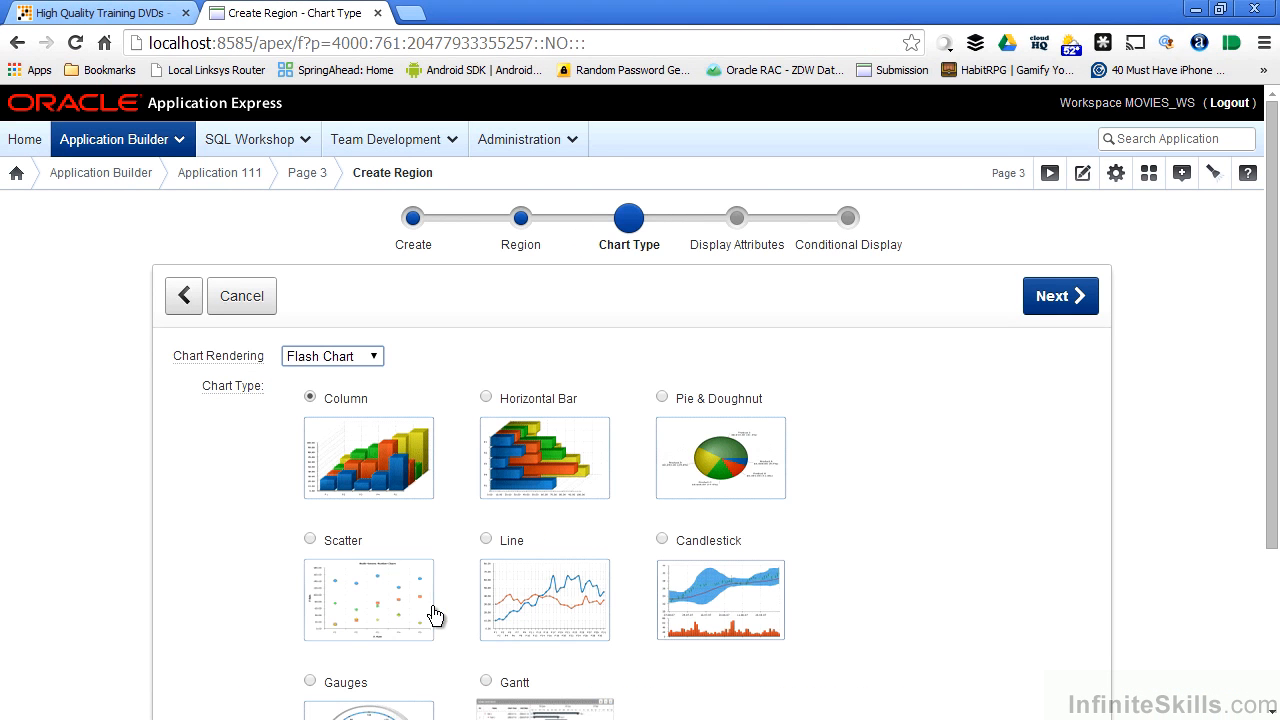
# Set the chart rendering to HTML5 Chart and choose the Column type with the 2D Column variant.
pyautogui.click(375, 360)
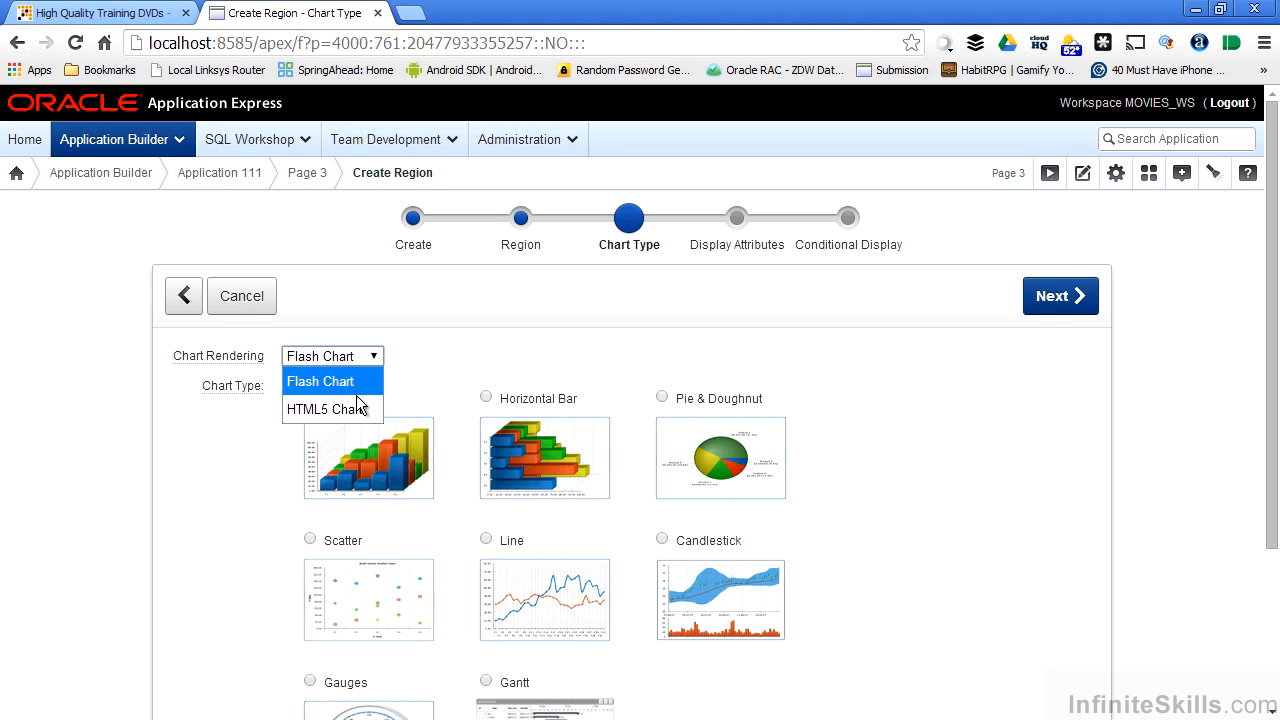
pyautogui.click(335, 411)
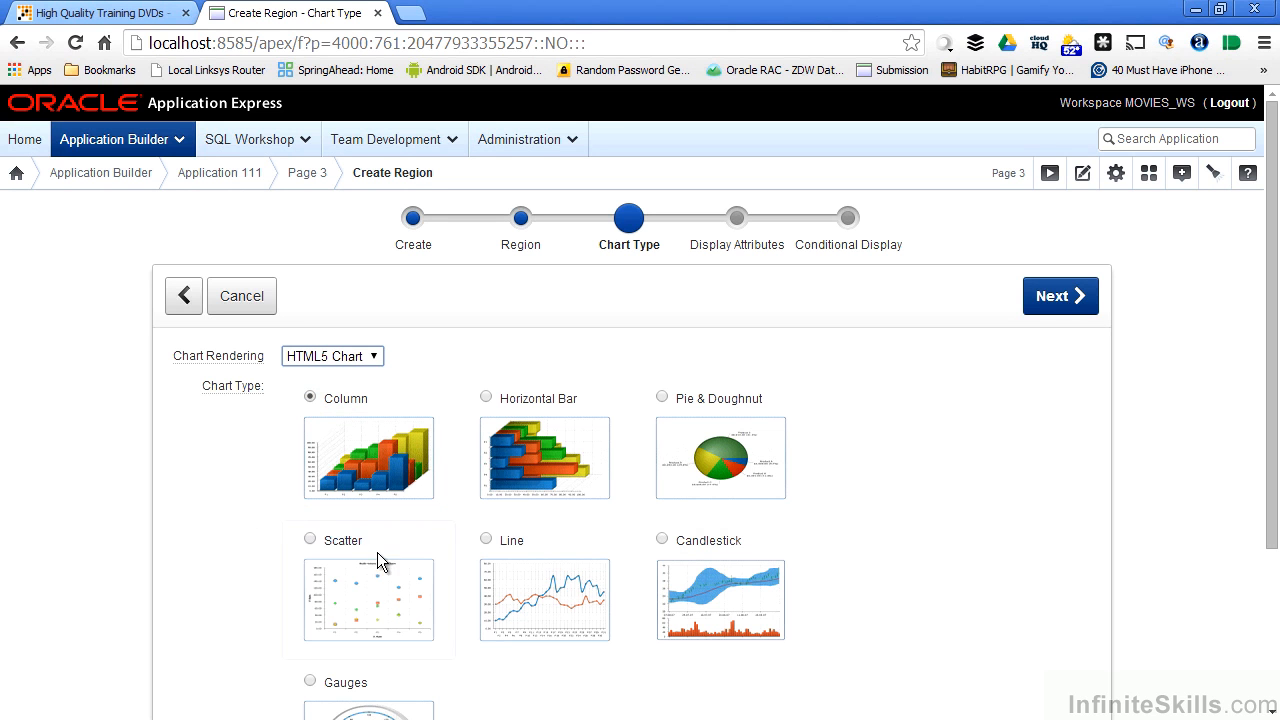
pyautogui.click(357, 437)
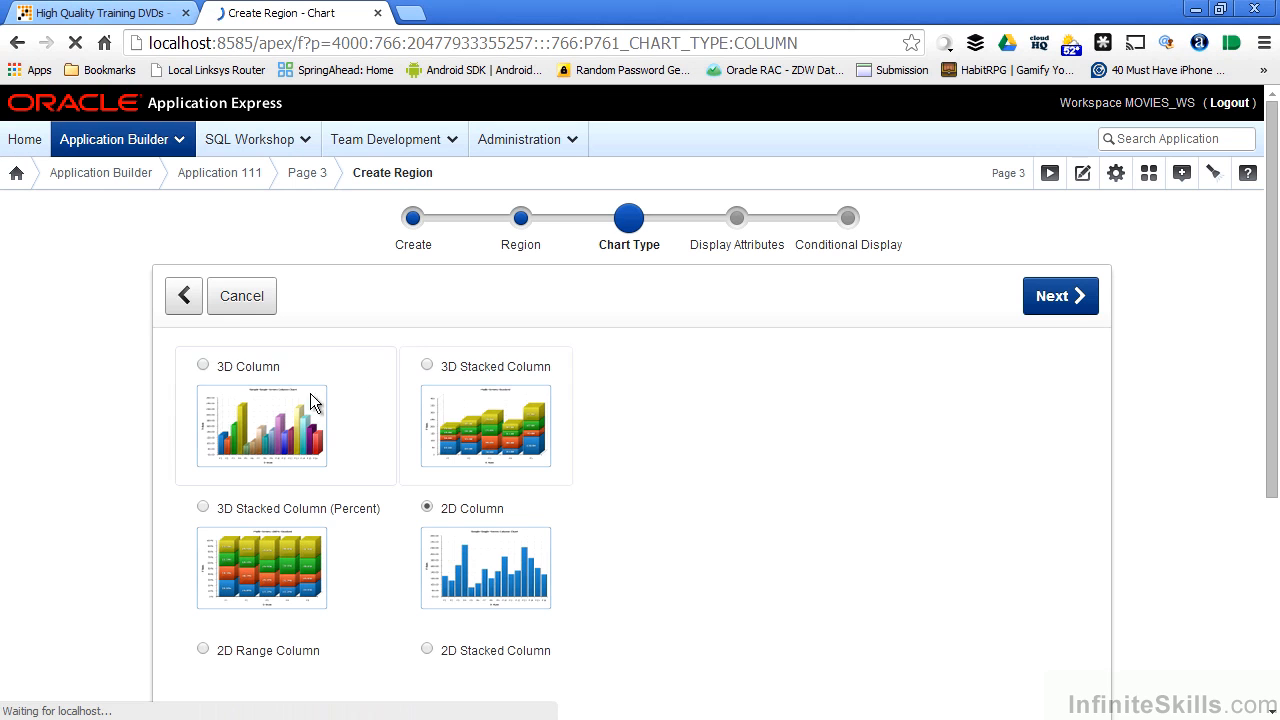
pyautogui.scroll(-3, 806, 553)
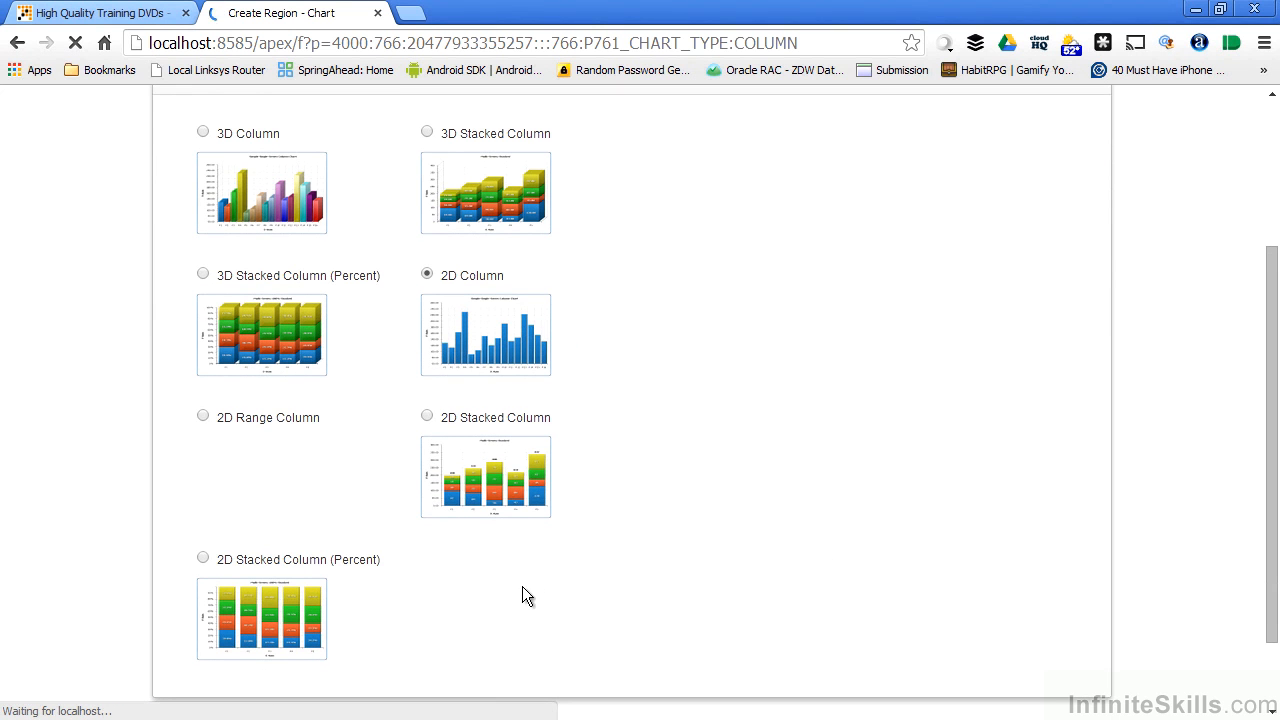
pyautogui.click(500, 328)
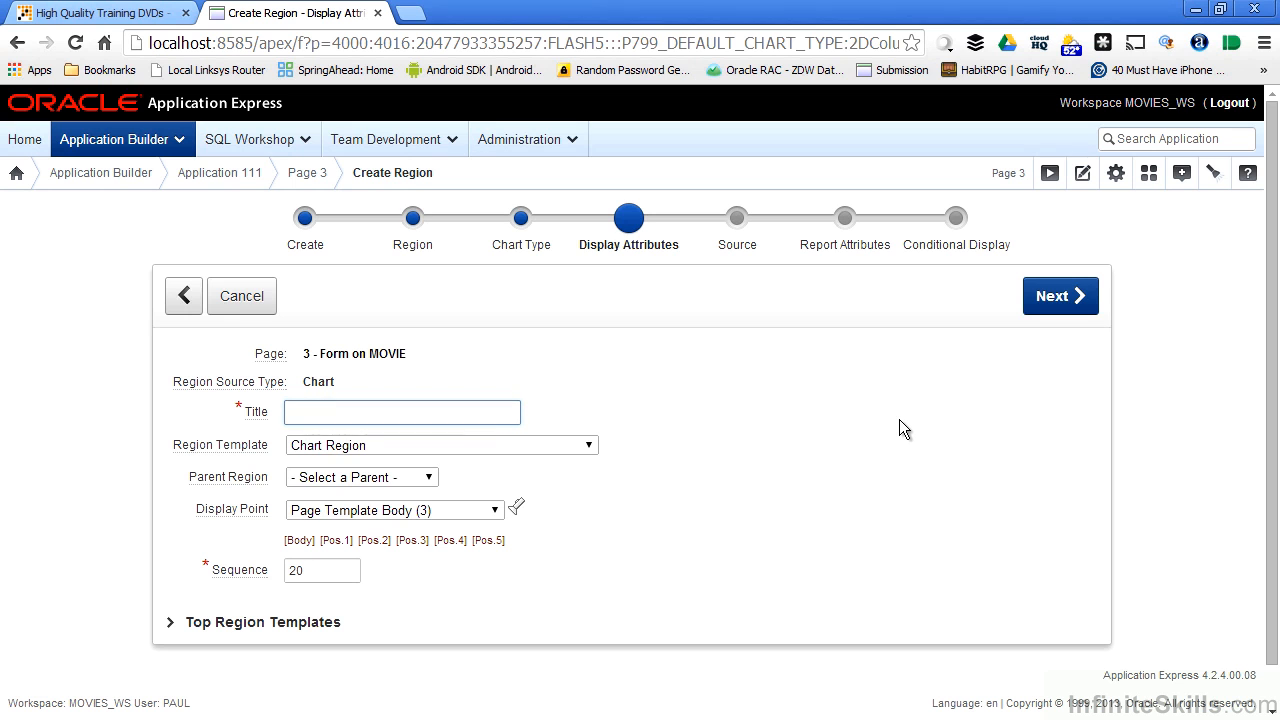
# Title the new region Movie_Ratings and give its chart the title Movie Ratings.
pyautogui.write('Movie_Ratings')
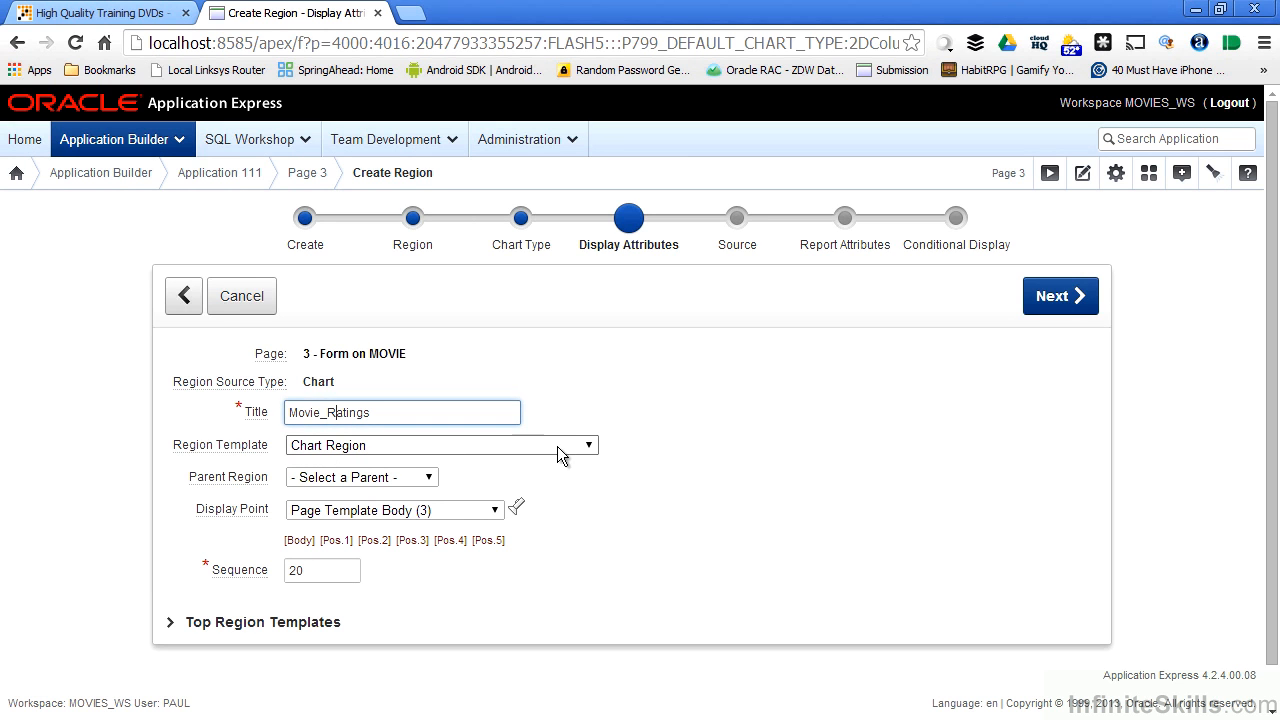
pyautogui.click(1061, 304)
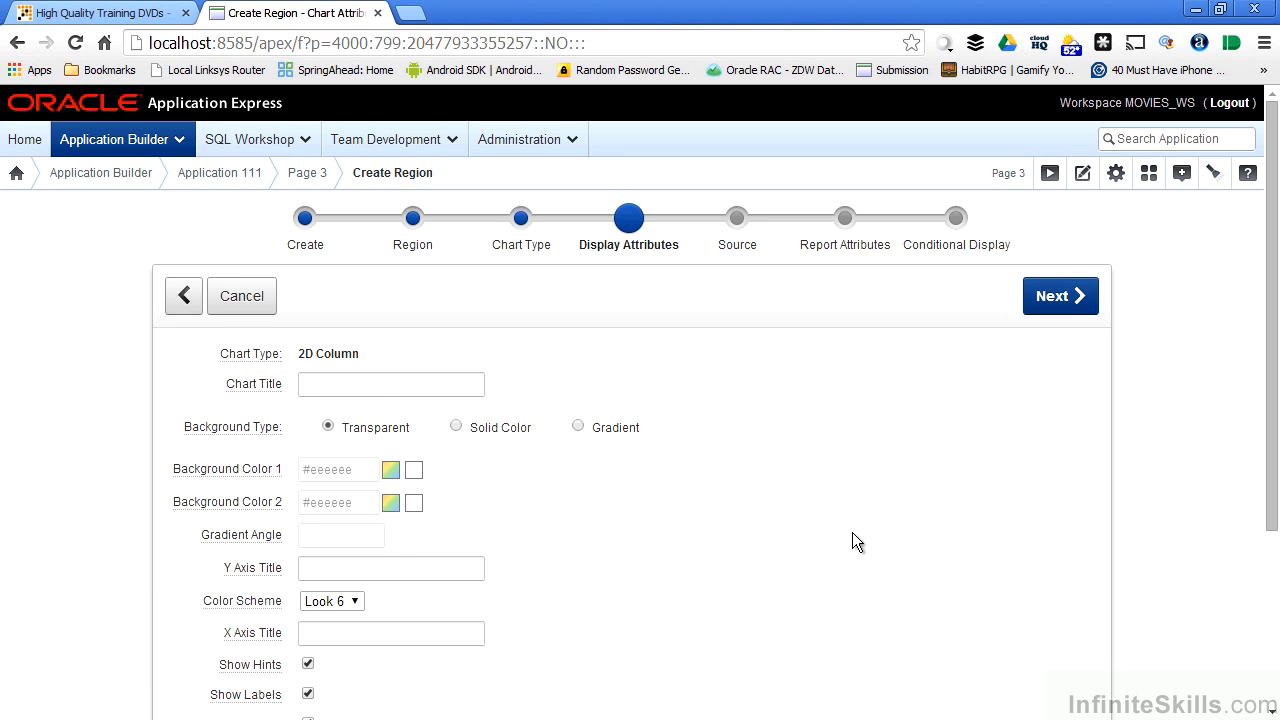
pyautogui.click(393, 384)
pyautogui.write('M')
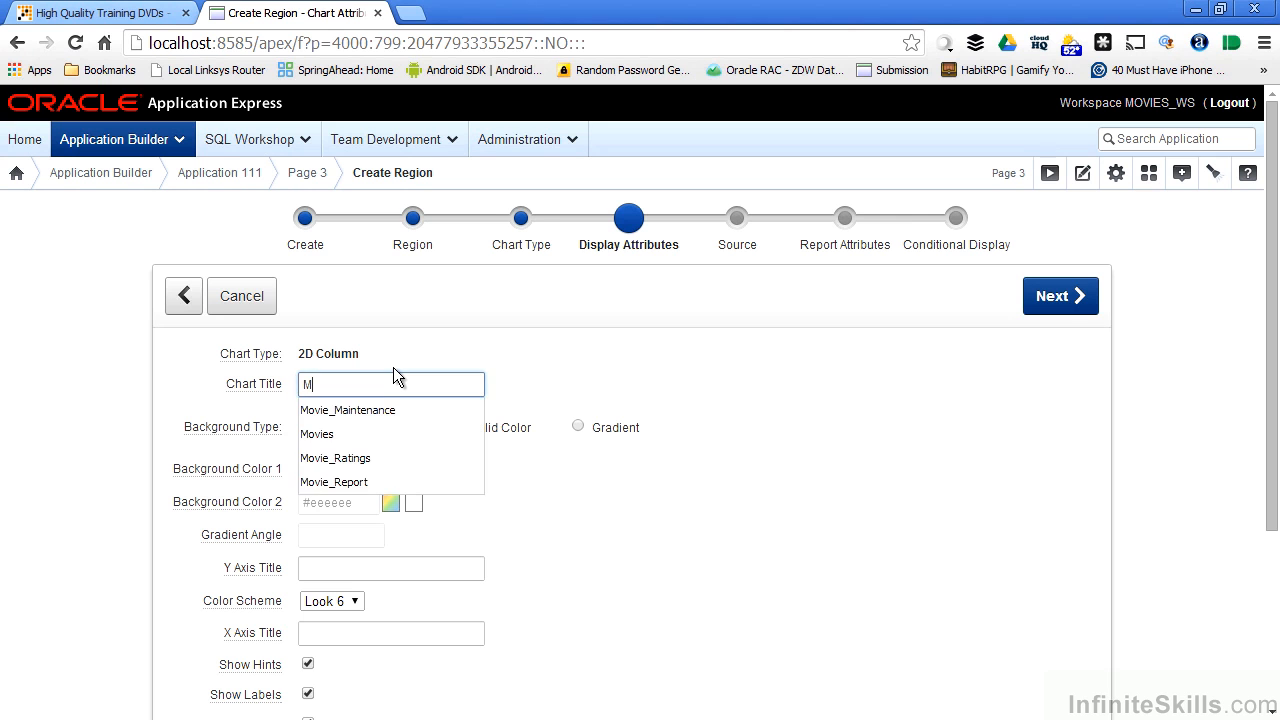
pyautogui.write('ovie Ratings')
# Set the chart's X axis title to Rating and its Y axis title to Total Number of Movies.
pyautogui.scroll(-2, 535, 467)
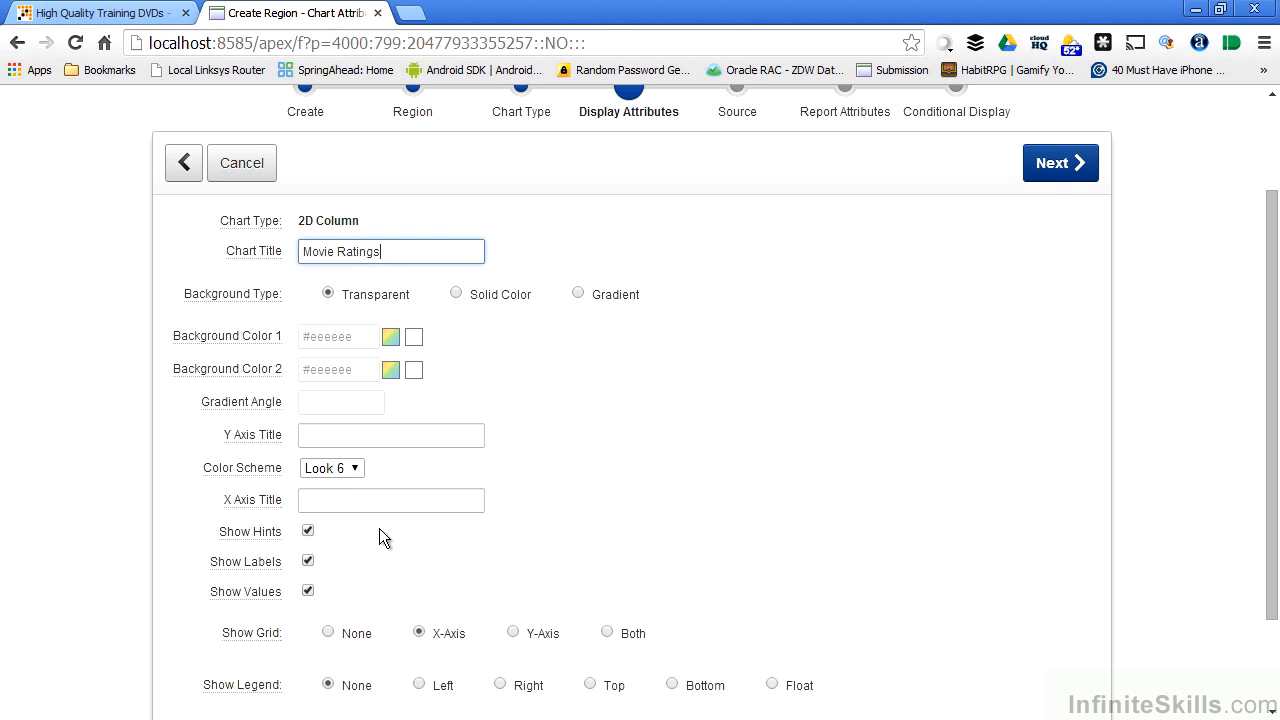
pyautogui.click(355, 499)
pyautogui.write('Rating')
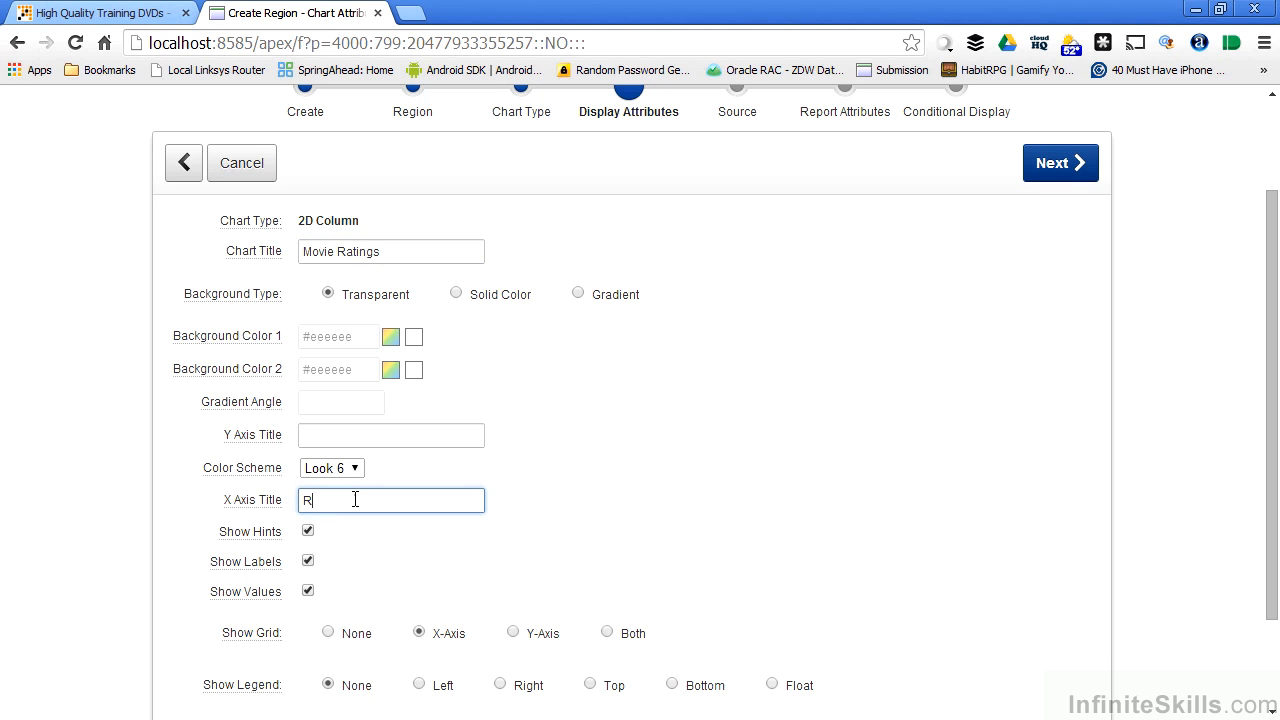
pyautogui.click(369, 435)
pyautogui.write('Tot')
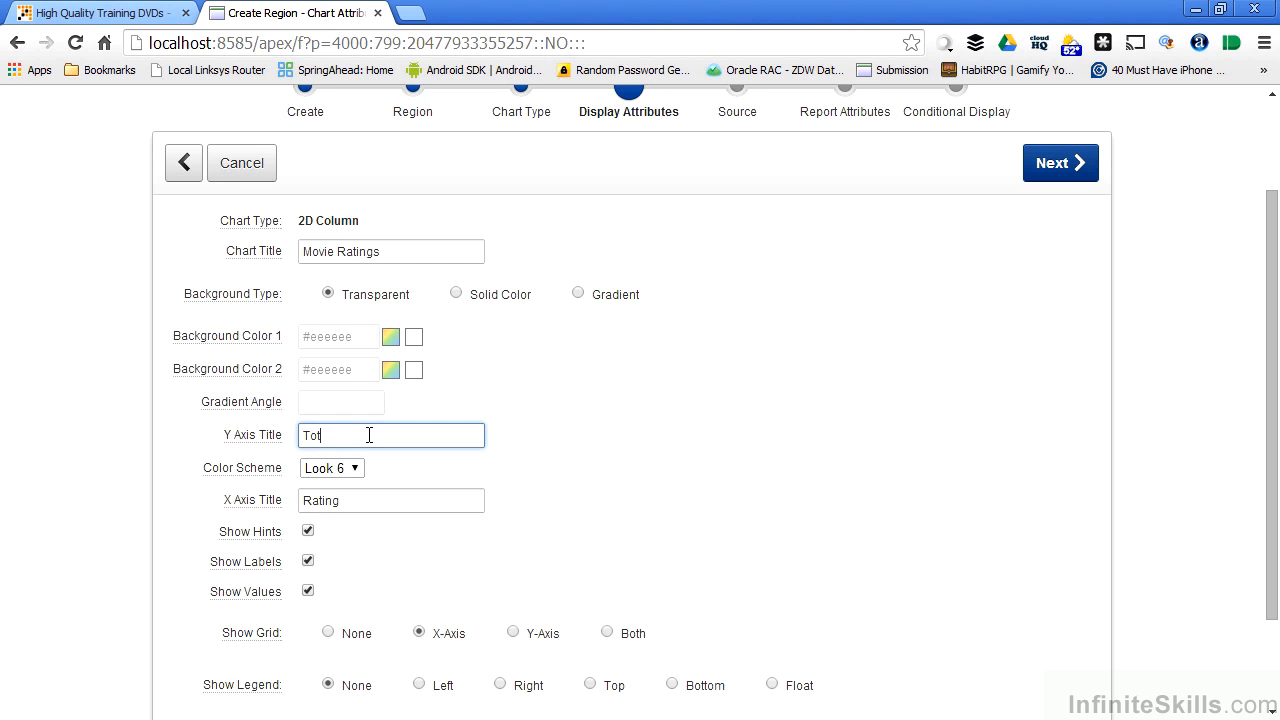
pyautogui.write('al Number of Movies')
# Keep the Look 6 color scheme and continue to the chart's source query settings.
pyautogui.scroll(-2, 466, 535)
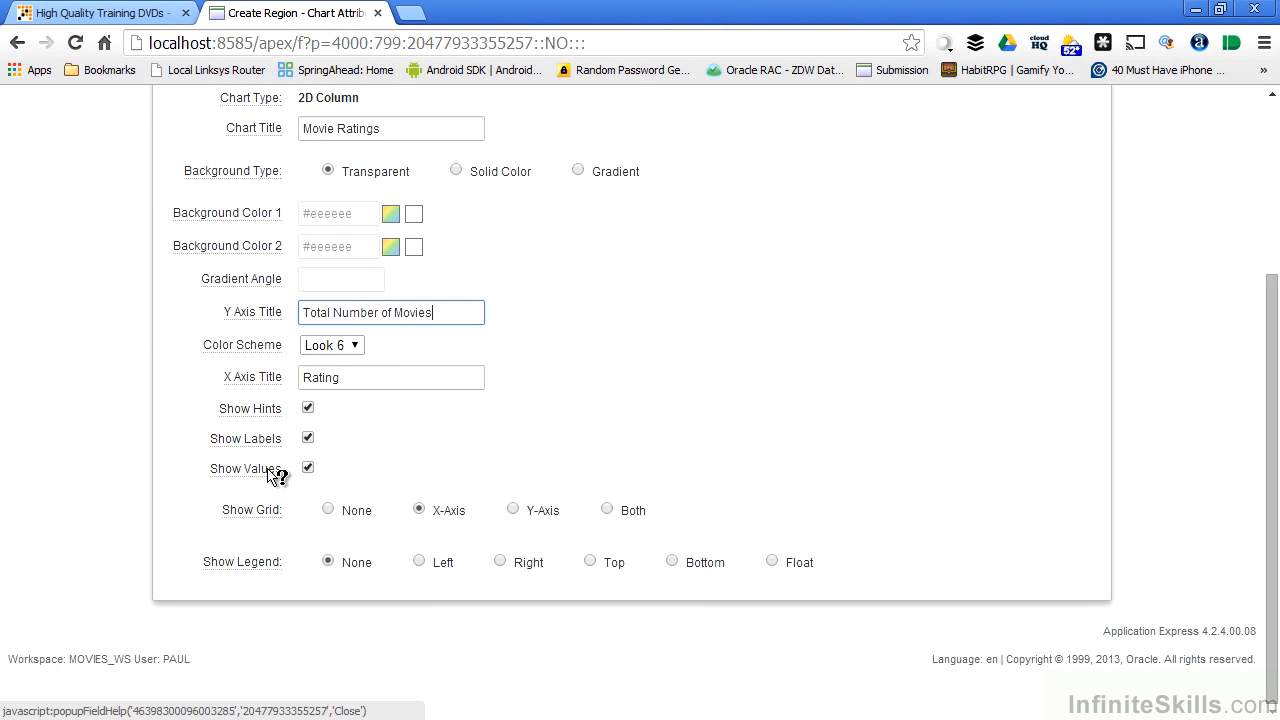
pyautogui.click(354, 346)
pyautogui.click(355, 348)
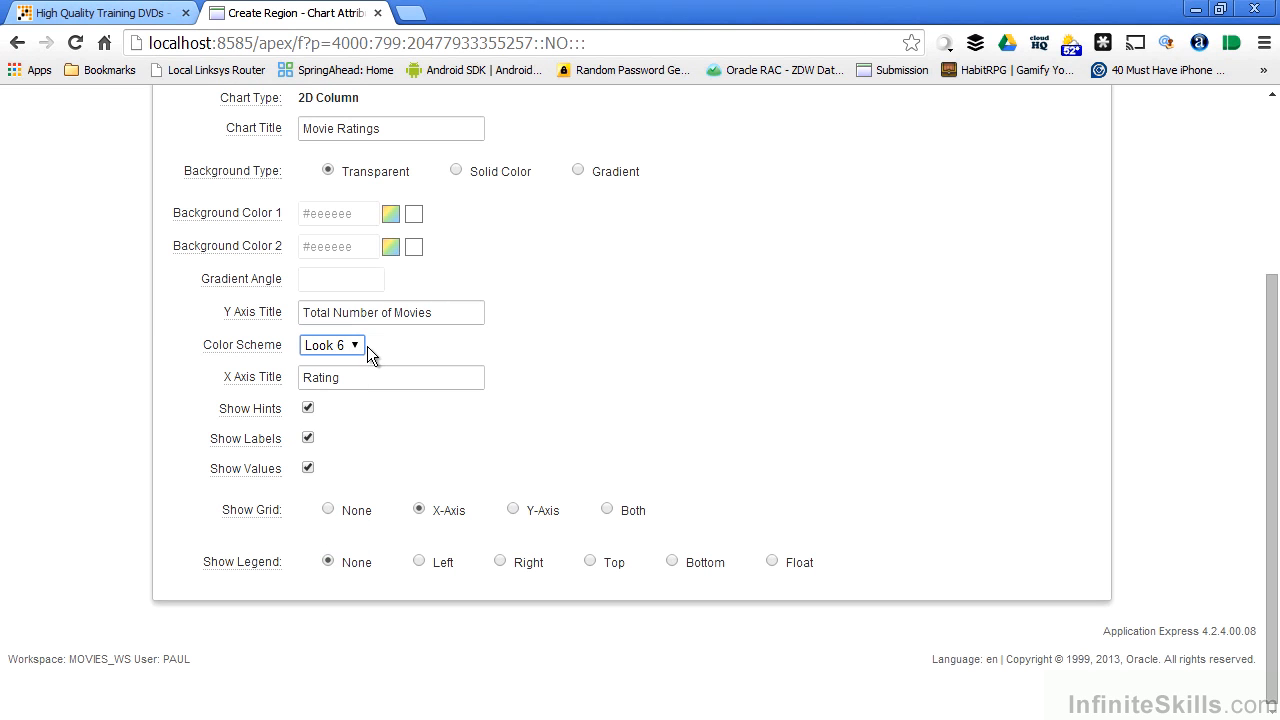
pyautogui.scroll(3, 630, 362)
pyautogui.click(1075, 296)
# Expand the 2D column chart query examples and examine how they define the link, label, value and multiple-series columns.
pyautogui.scroll(-3, 798, 423)
pyautogui.scroll(3, 798, 424)
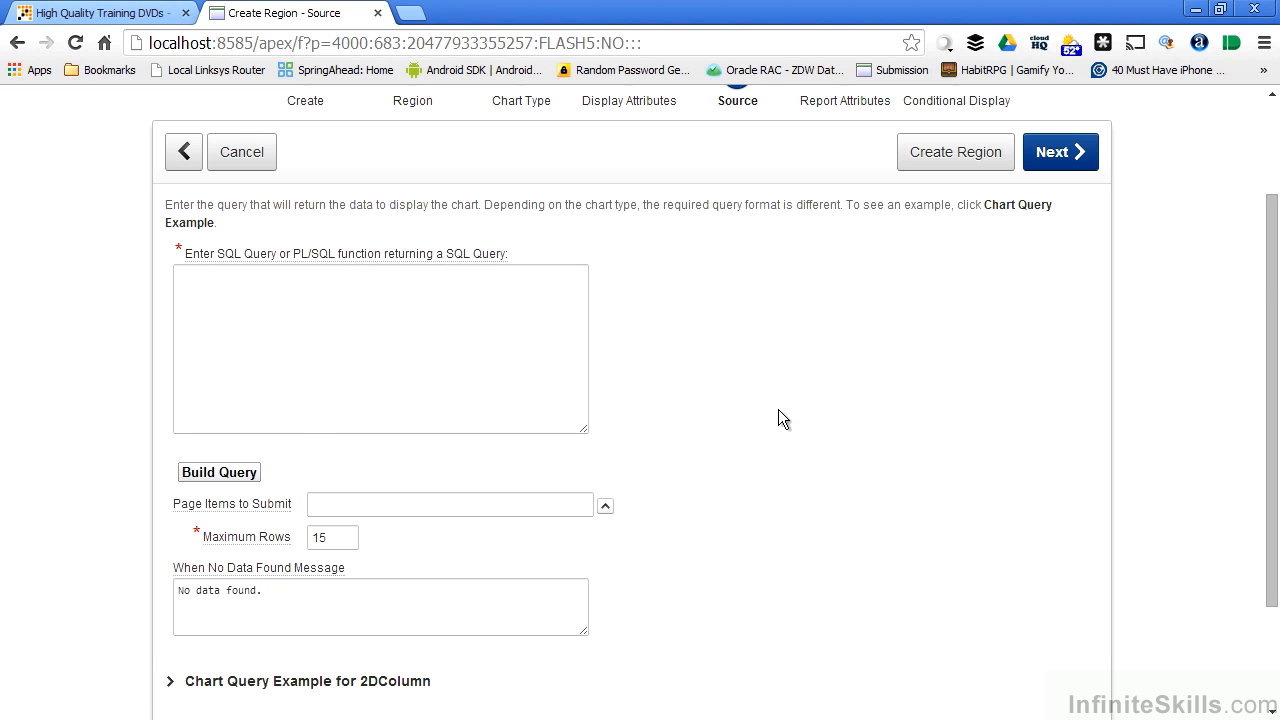
pyautogui.scroll(-2, 778, 418)
pyautogui.click(337, 537)
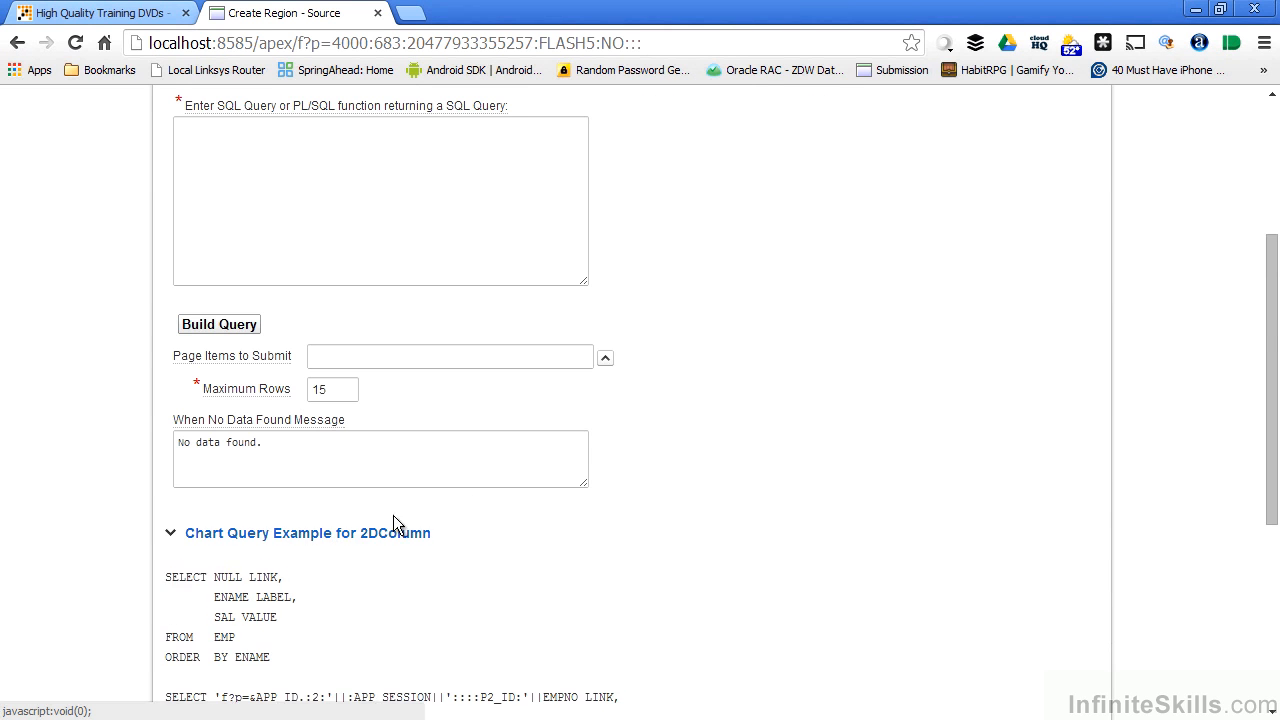
pyautogui.scroll(-1, 795, 509)
pyautogui.scroll(-2, 799, 510)
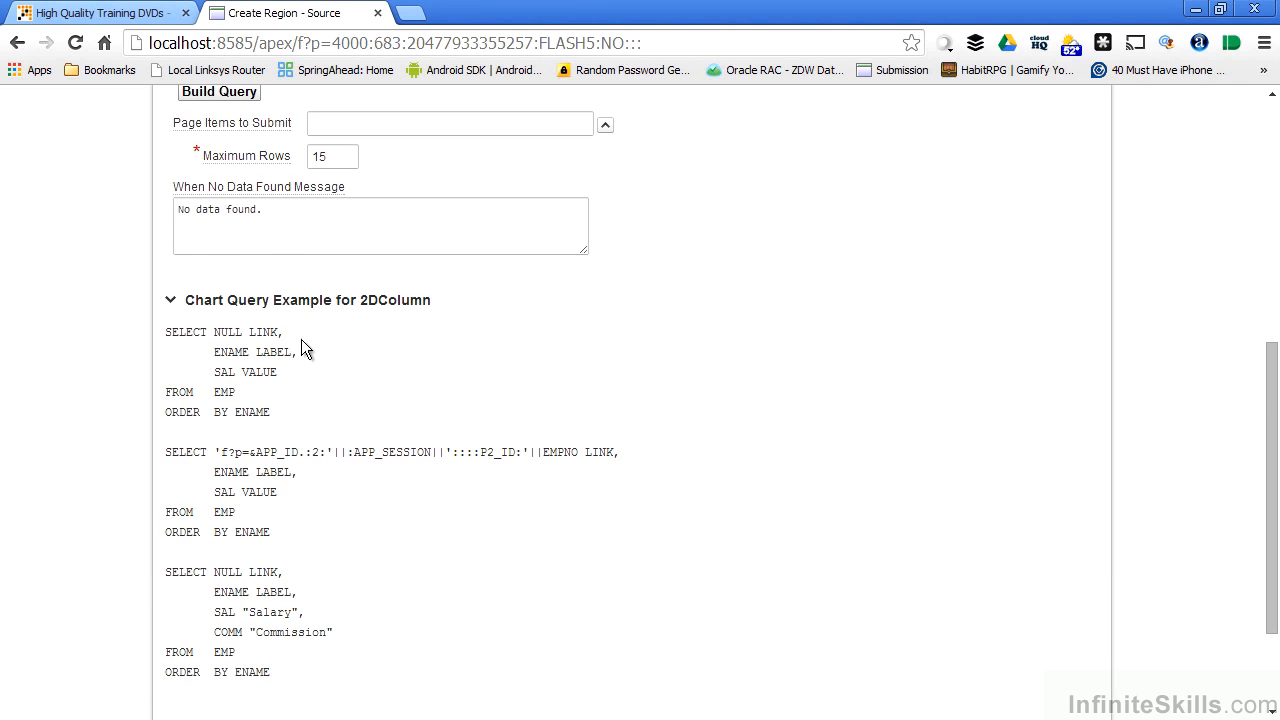
pyautogui.scroll(-2, 562, 478)
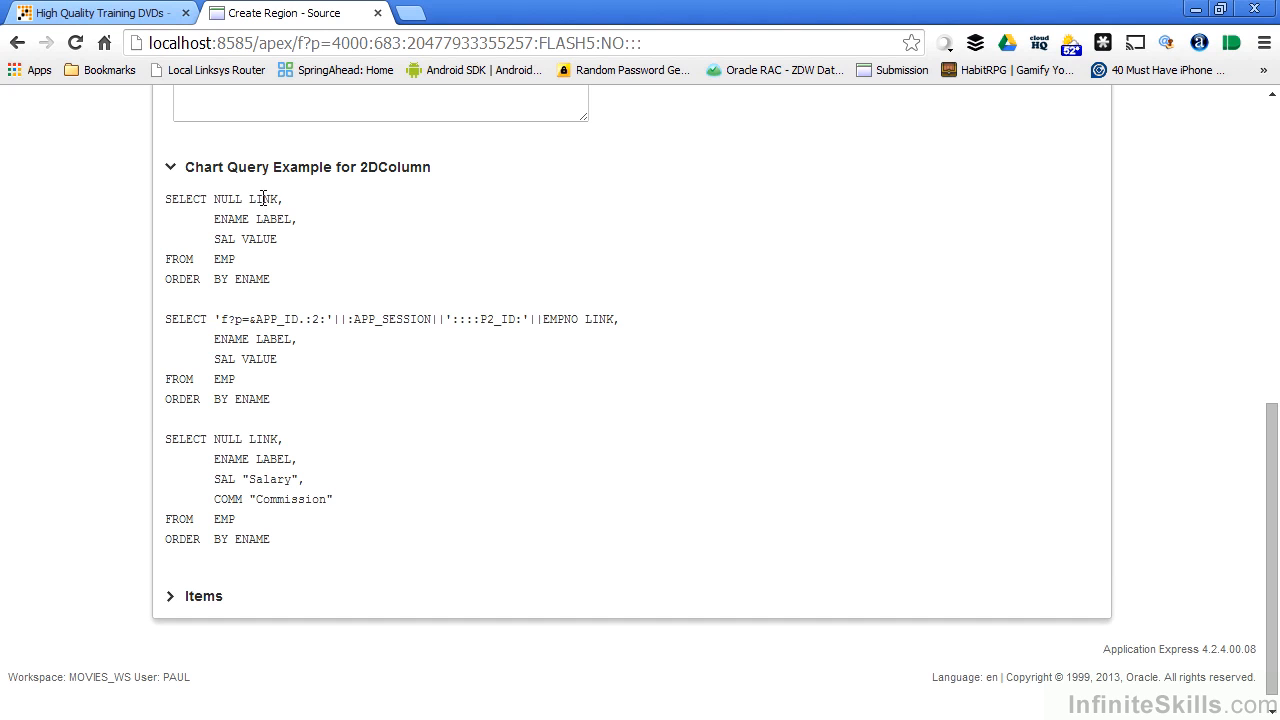
pyautogui.doubleClick(263, 200)
pyautogui.doubleClick(267, 219)
pyautogui.doubleClick(259, 238)
pyautogui.doubleClick(264, 199)
pyautogui.doubleClick(268, 219)
pyautogui.doubleClick(258, 239)
pyautogui.doubleClick(600, 319)
pyautogui.doubleClick(262, 339)
pyautogui.doubleClick(259, 358)
pyautogui.doubleClick(265, 439)
pyautogui.doubleClick(272, 459)
pyautogui.doubleClick(279, 500)
pyautogui.doubleClick(268, 479)
pyautogui.doubleClick(284, 499)
# Copy the first example query, SELECT NULL LINK through ORDER BY ENAME, into the chart's SQL query.
pyautogui.scroll(1, 246, 507)
pyautogui.moveTo(272, 340); pyautogui.dragTo(170, 282)
pyautogui.click(272, 353)
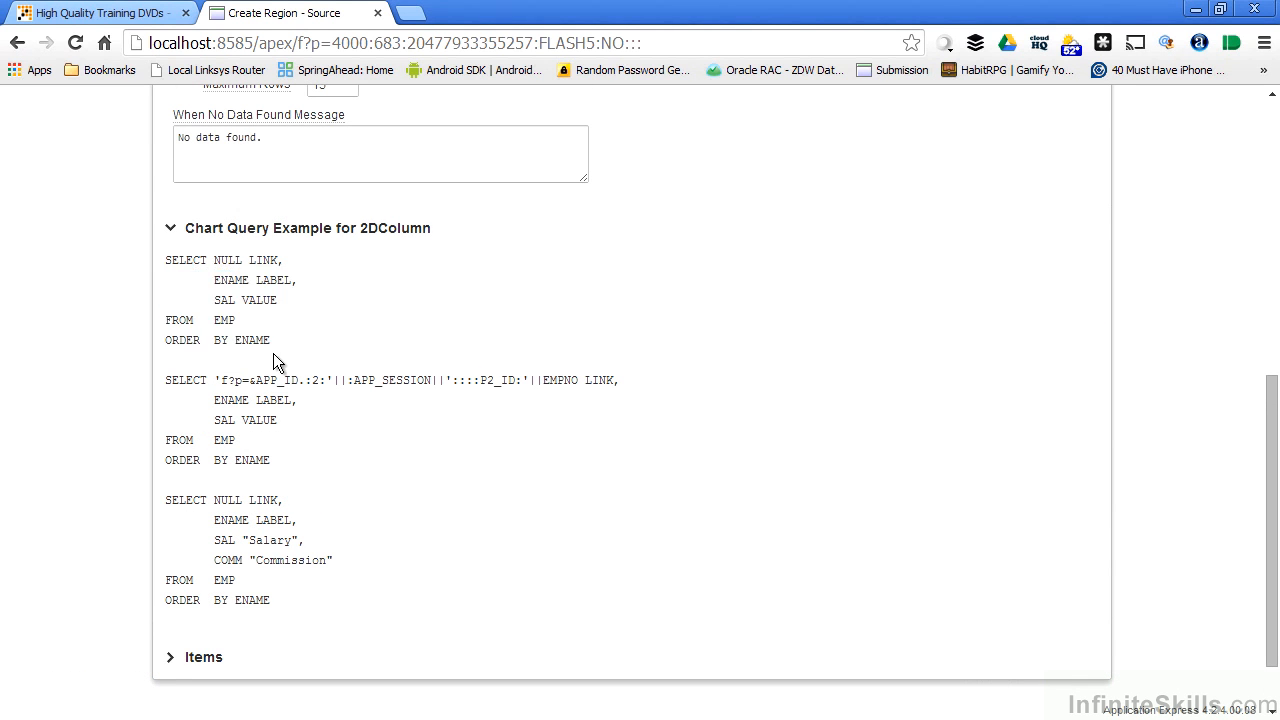
pyautogui.moveTo(266, 339); pyautogui.dragTo(147, 265)
pyautogui.hotkey('ctrl', 'c')
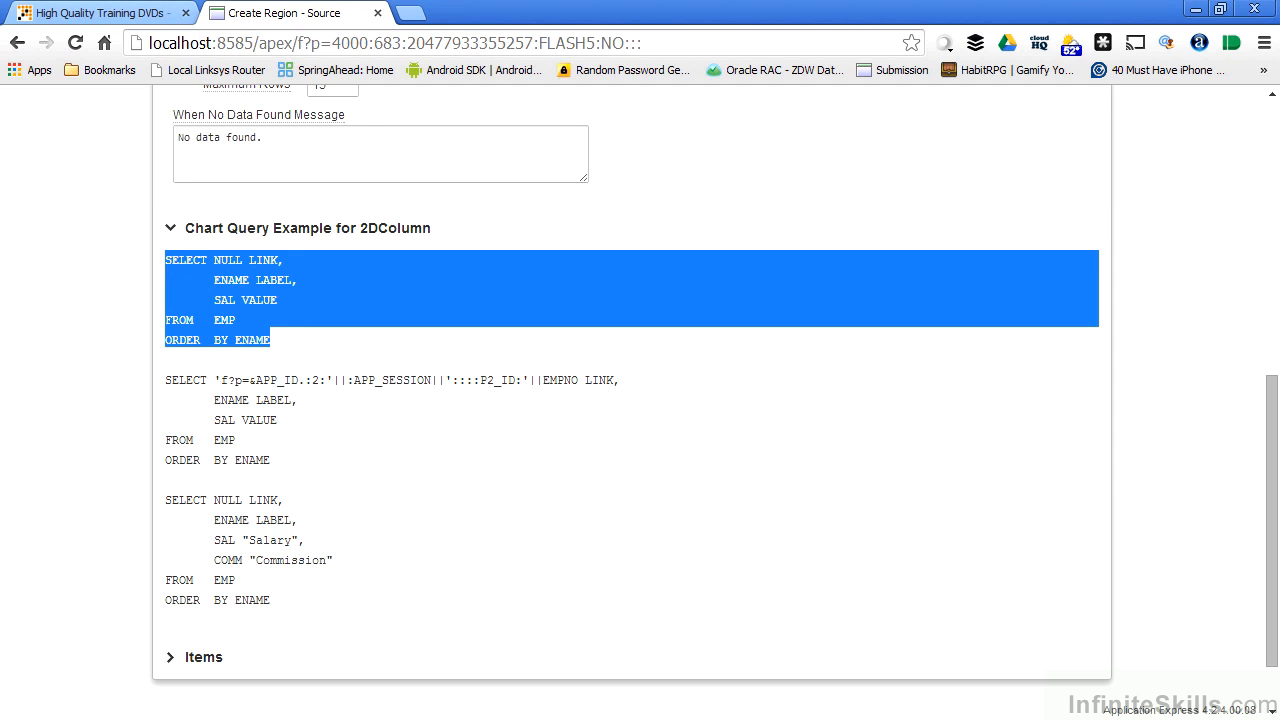
pyautogui.click(666, 433)
pyautogui.scroll(5, 673, 422)
pyautogui.click(257, 369)
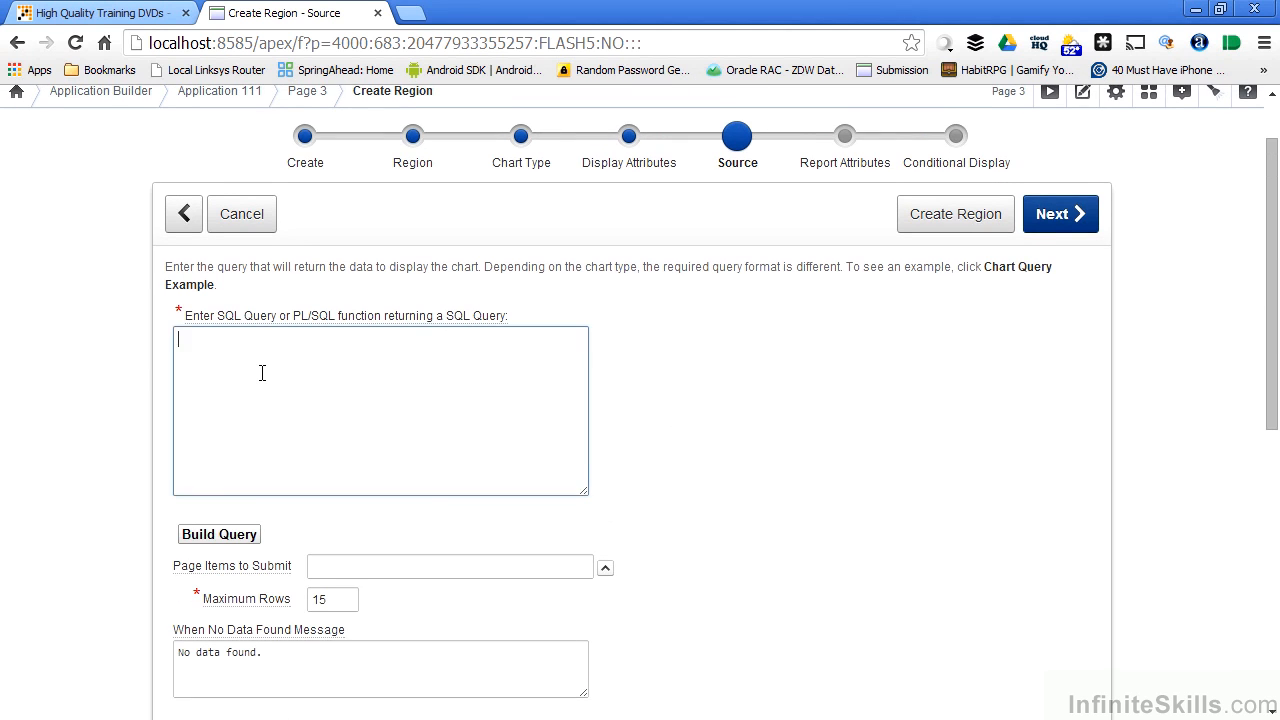
pyautogui.hotkey('ctrl', 'v')
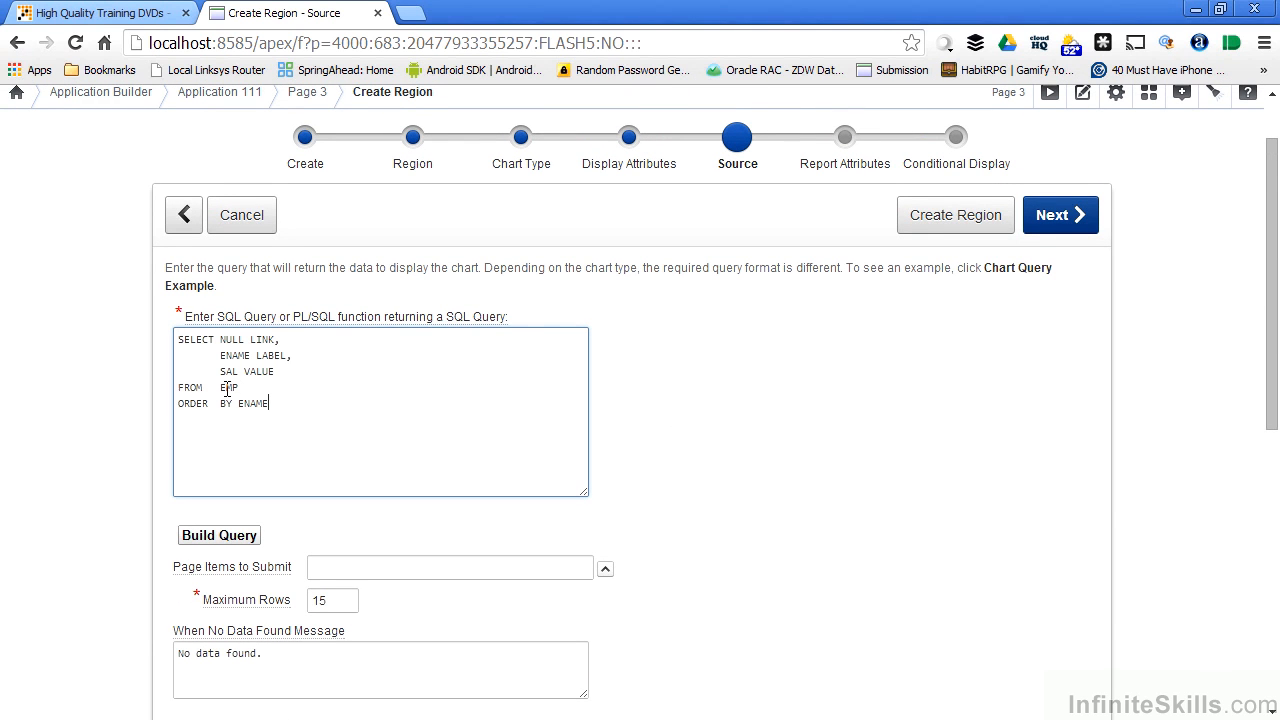
# Replace the EMP table in the query's FROM clause with movies.
pyautogui.doubleClick(227, 389)
pyautogui.write('movies')
# Start building the chart query with MOVIES as the table owner and movie as the table.
pyautogui.scroll(-3, 575, 290)
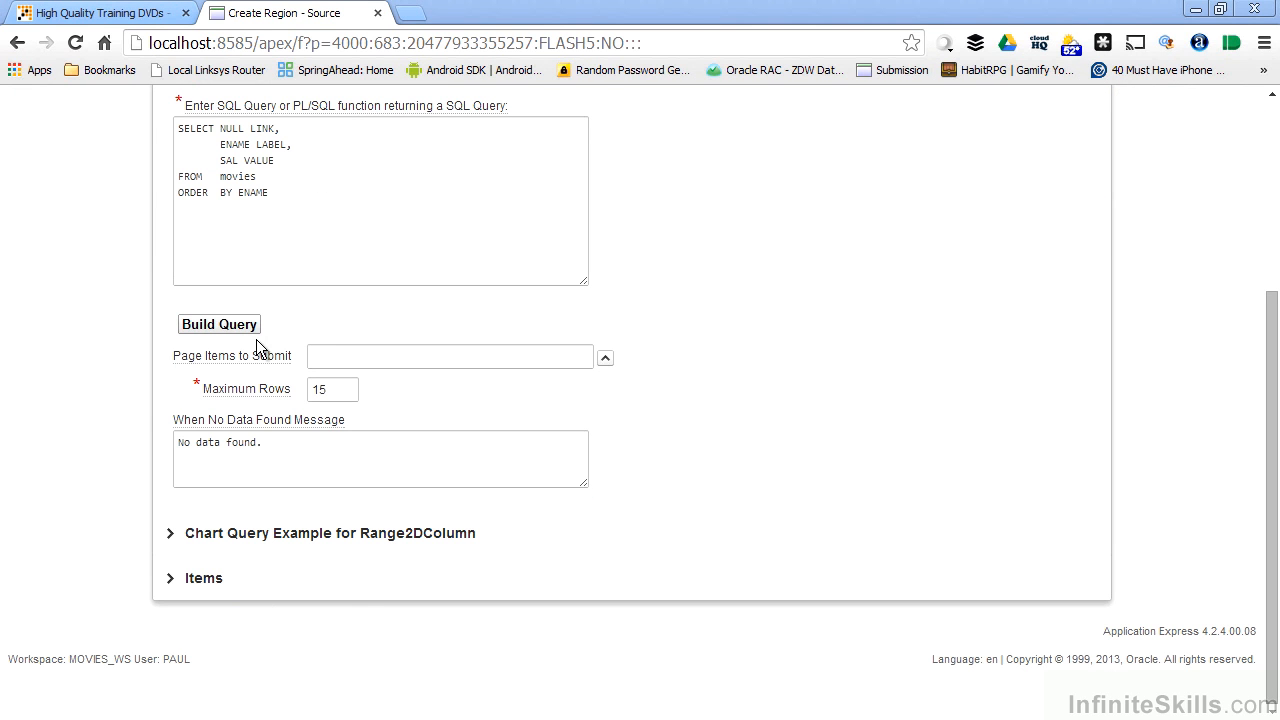
pyautogui.click(205, 326)
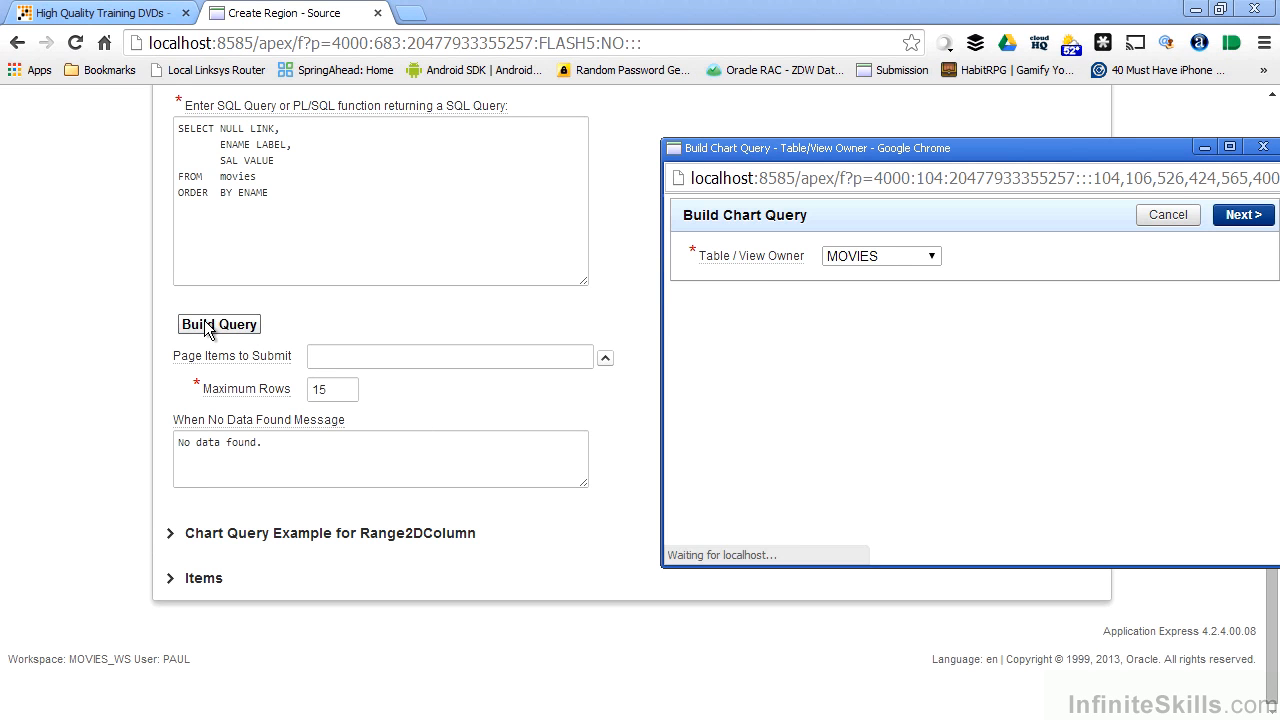
pyautogui.moveTo(805, 148); pyautogui.dragTo(396, 114)
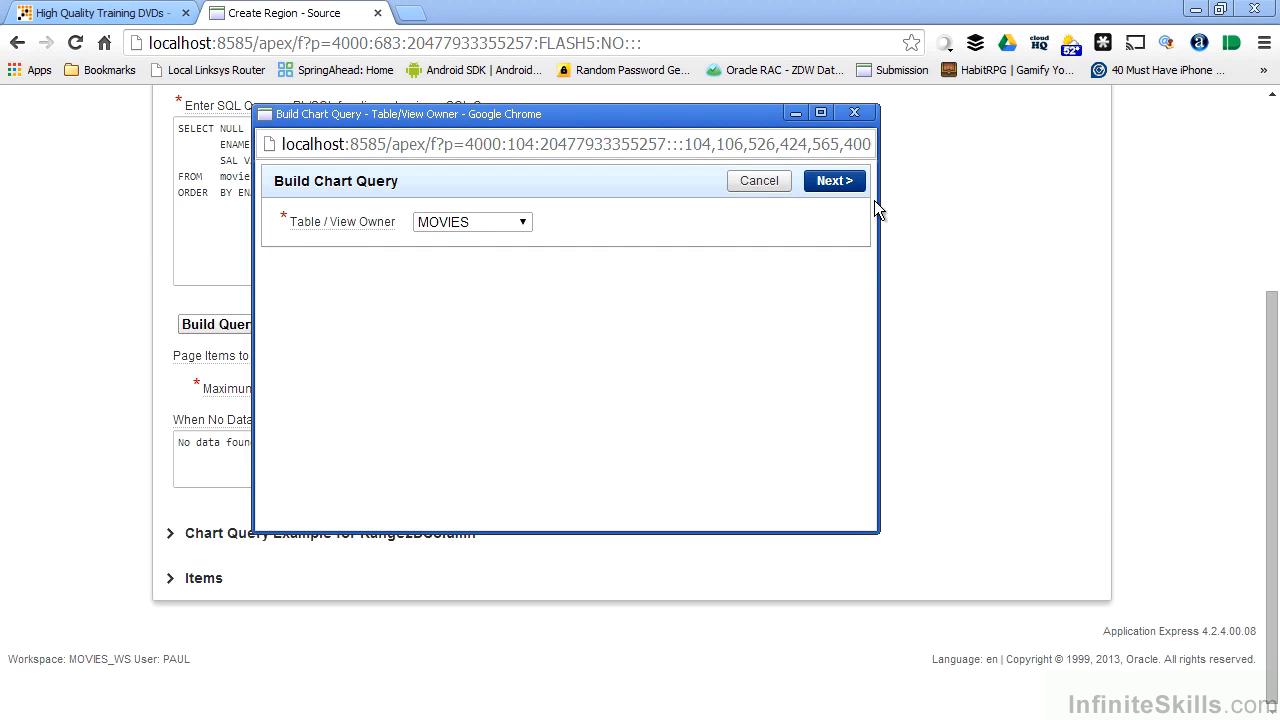
pyautogui.click(848, 182)
pyautogui.click(540, 254)
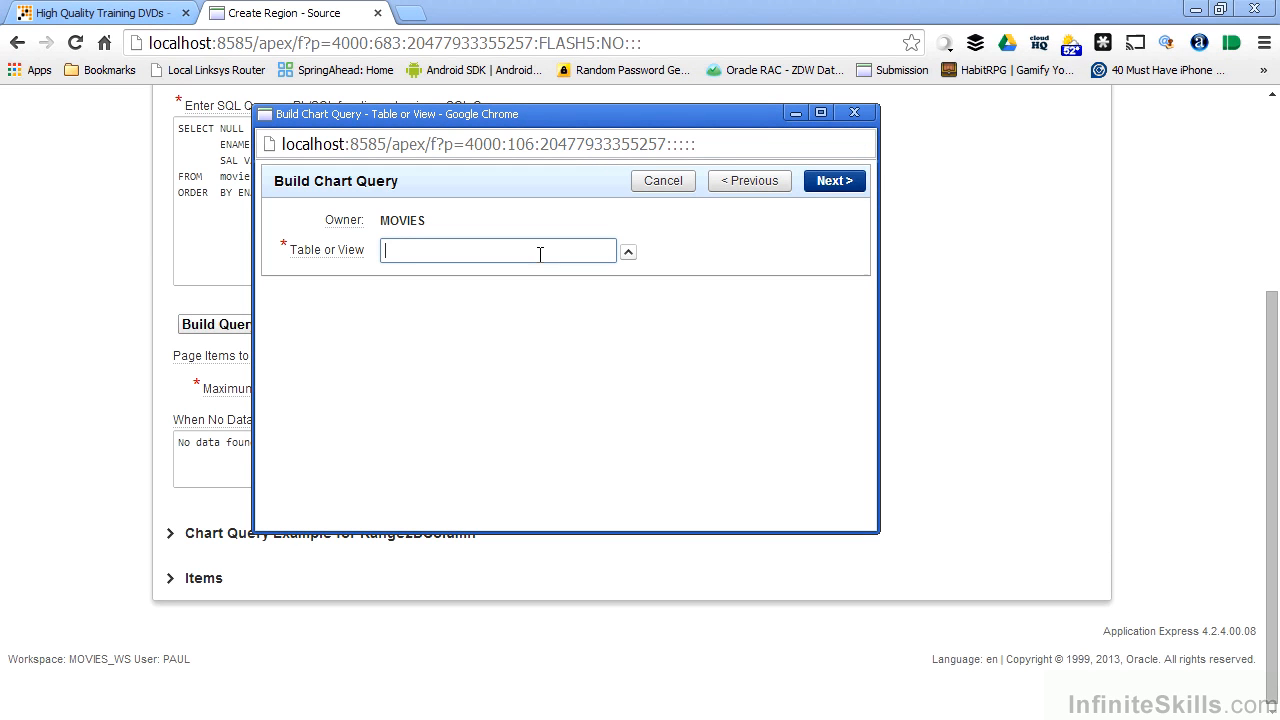
pyautogui.write('movie')
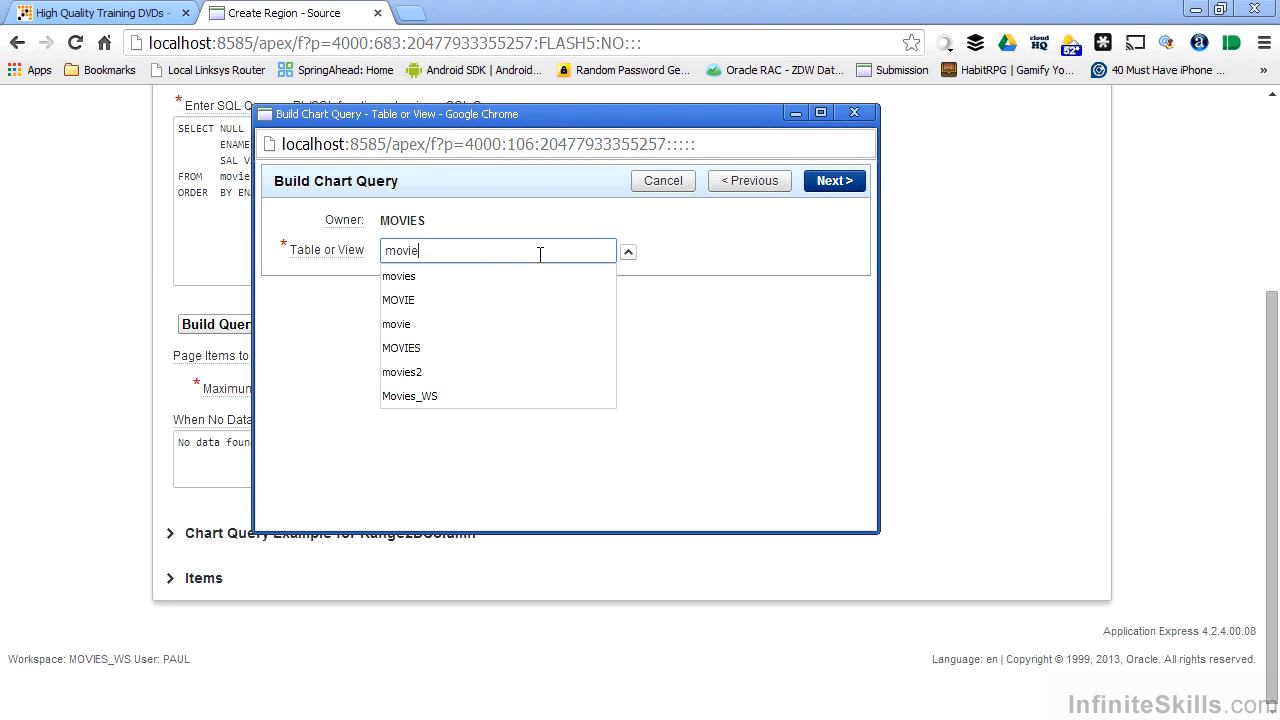
pyautogui.click(834, 181)
# Set the chart query's label and first value to RATING, with COUNT as the first value's aggregate function.
pyautogui.click(420, 278)
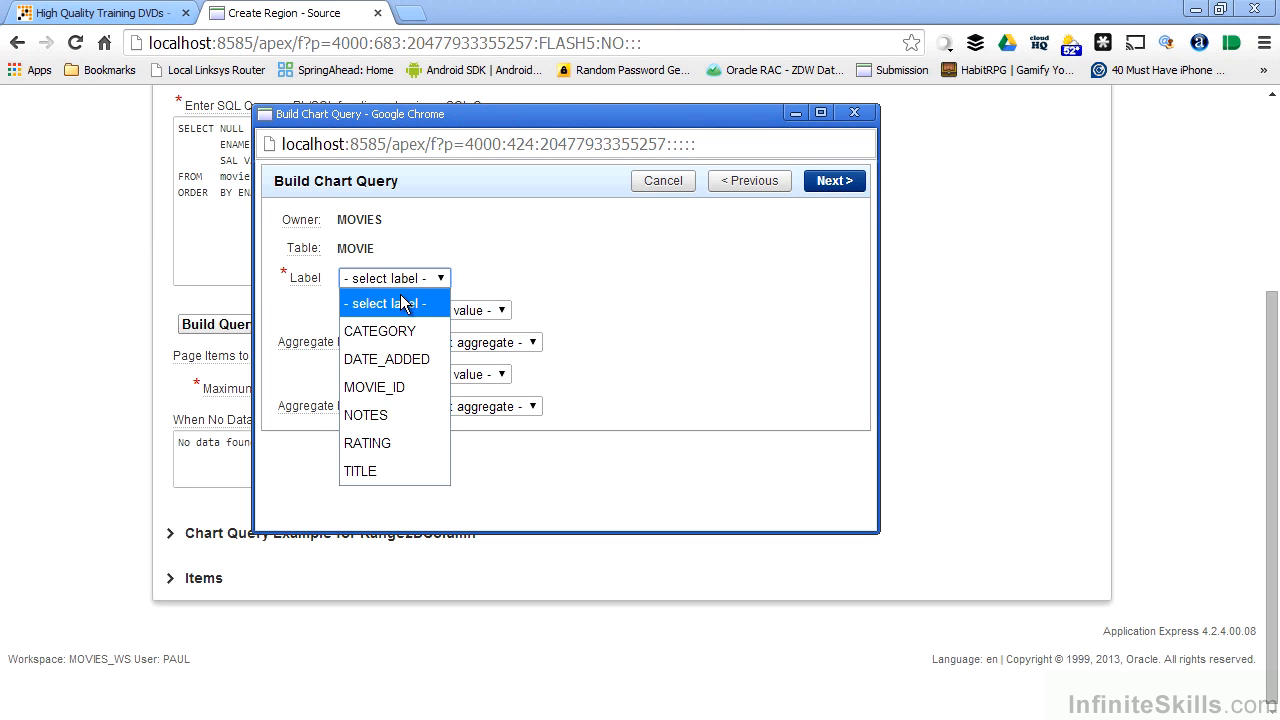
pyautogui.click(383, 443)
pyautogui.click(443, 312)
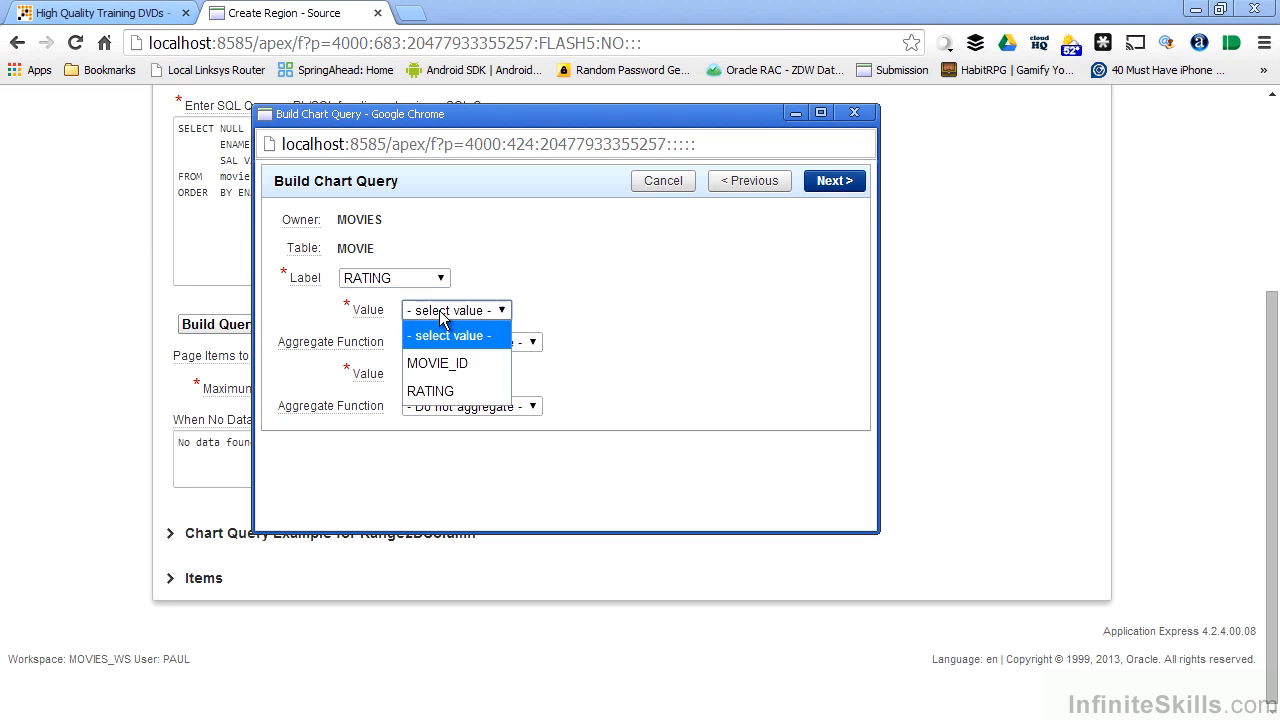
pyautogui.click(436, 391)
pyautogui.click(445, 342)
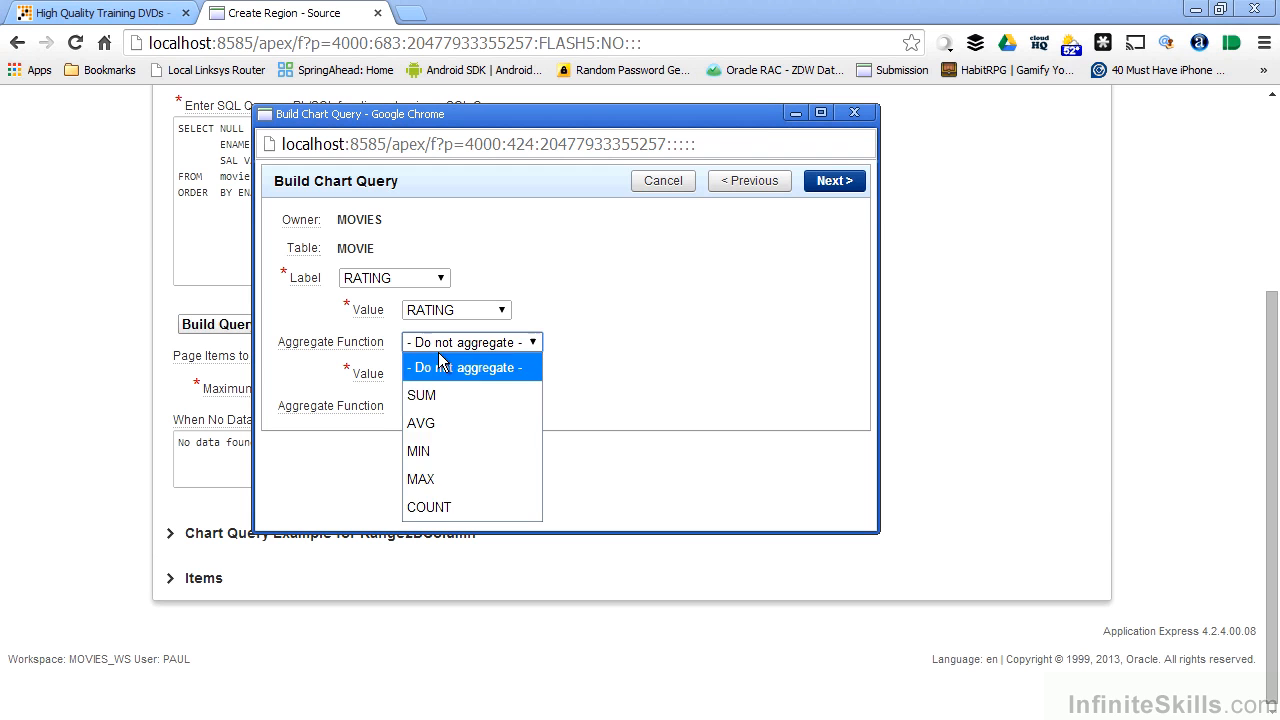
pyautogui.click(439, 503)
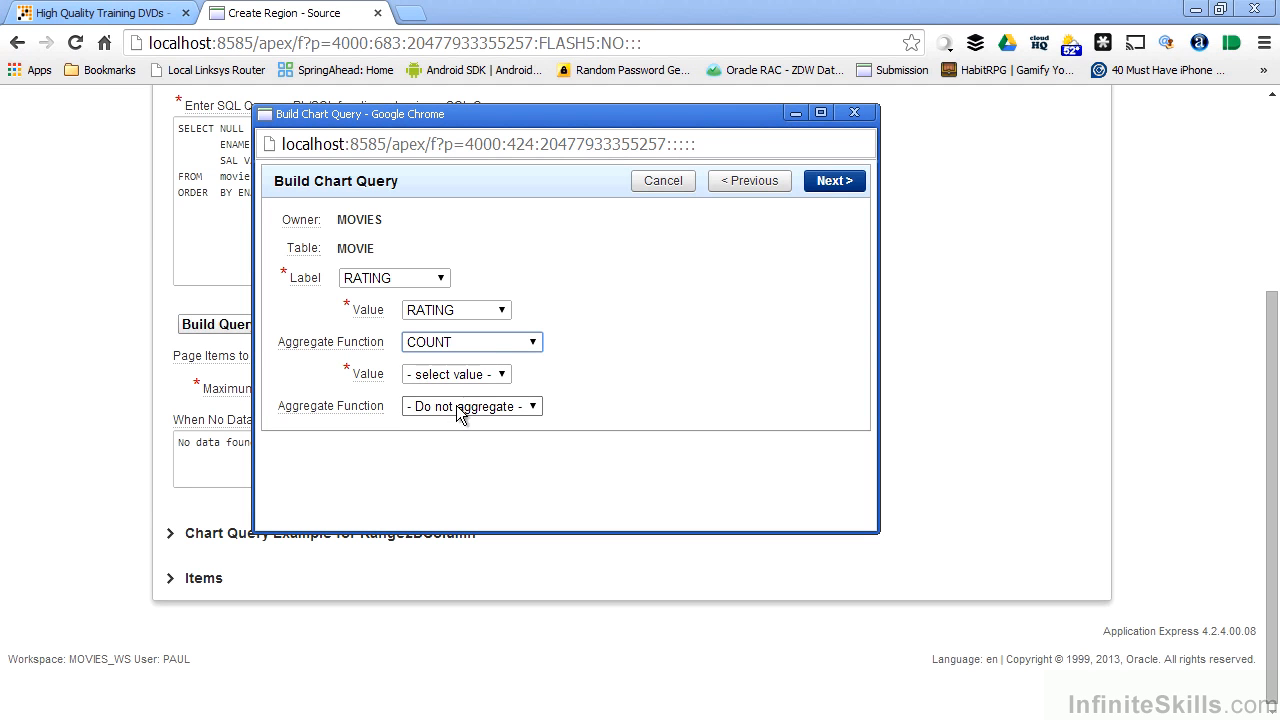
pyautogui.click(830, 181)
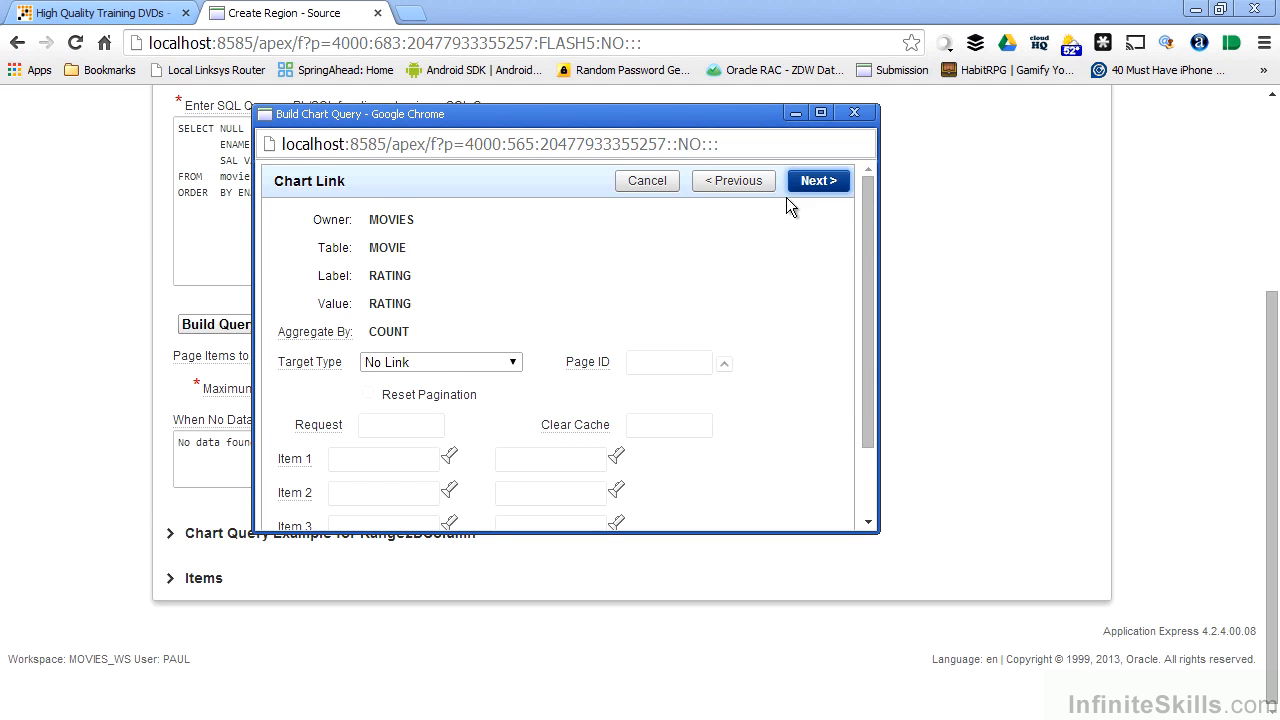
# Keep the chart link's target type at No Link and finish building the query.
pyautogui.scroll(-2, 437, 211)
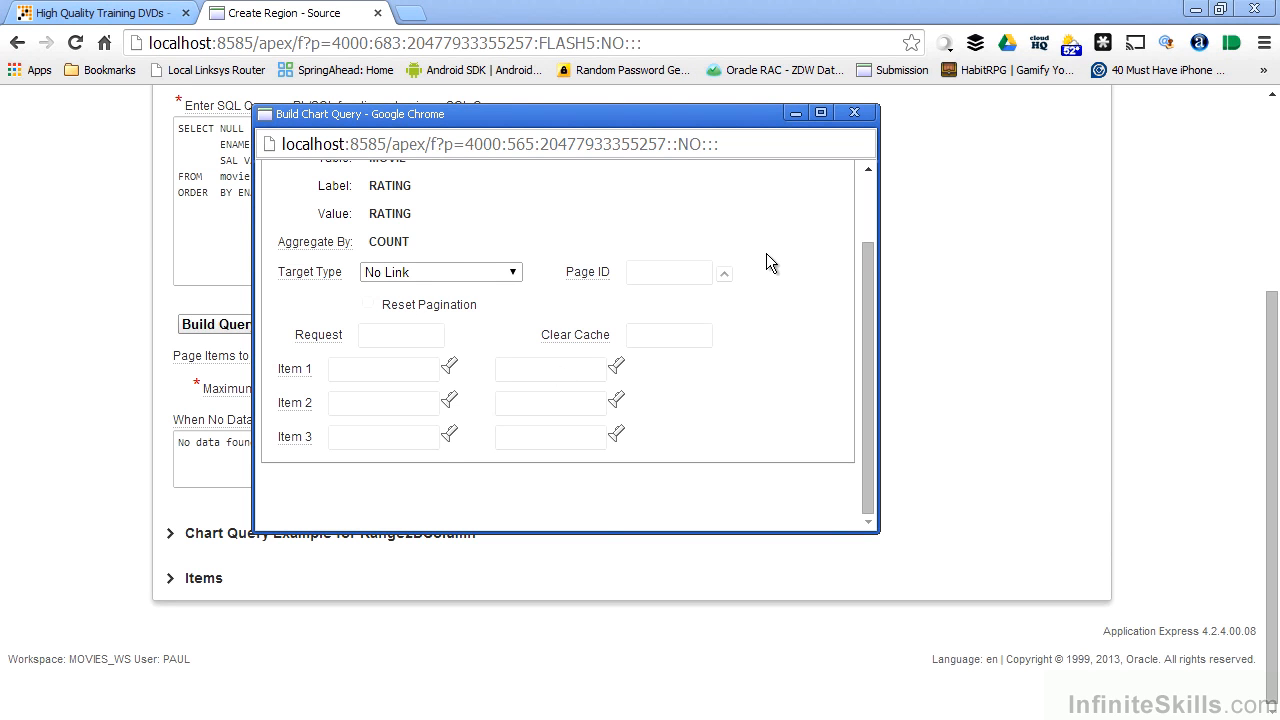
pyautogui.scroll(2, 766, 253)
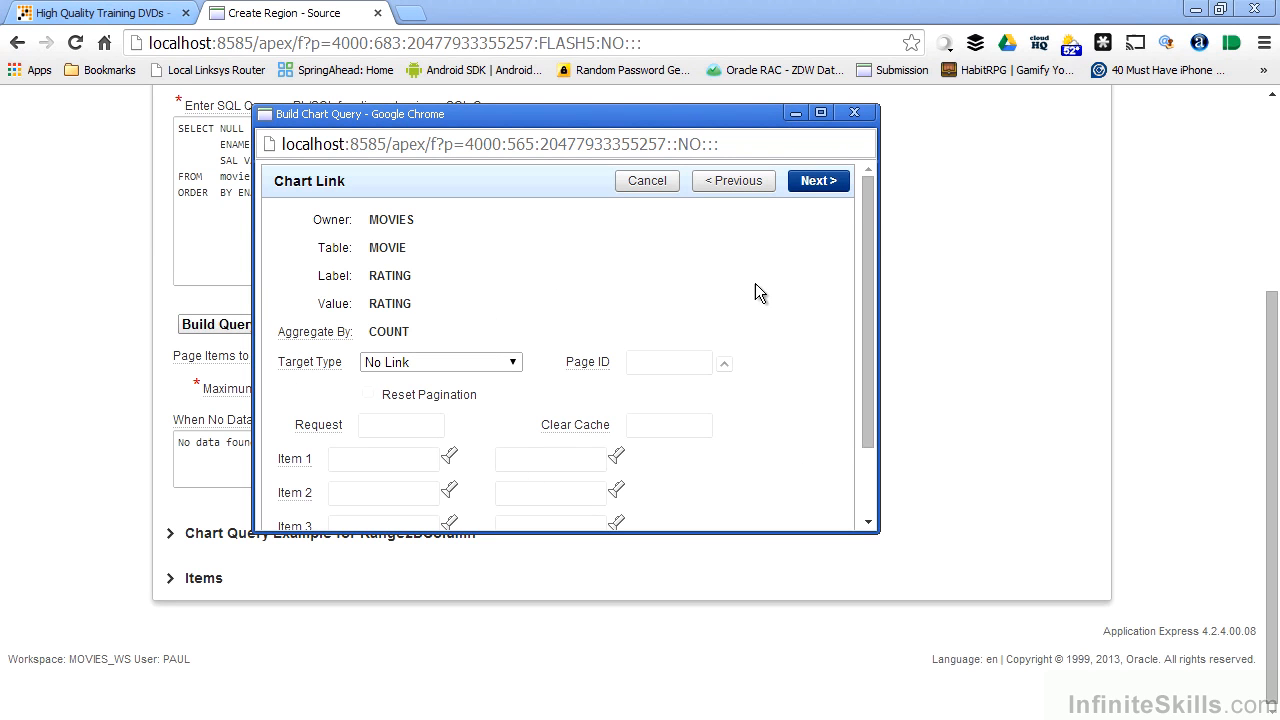
pyautogui.click(810, 181)
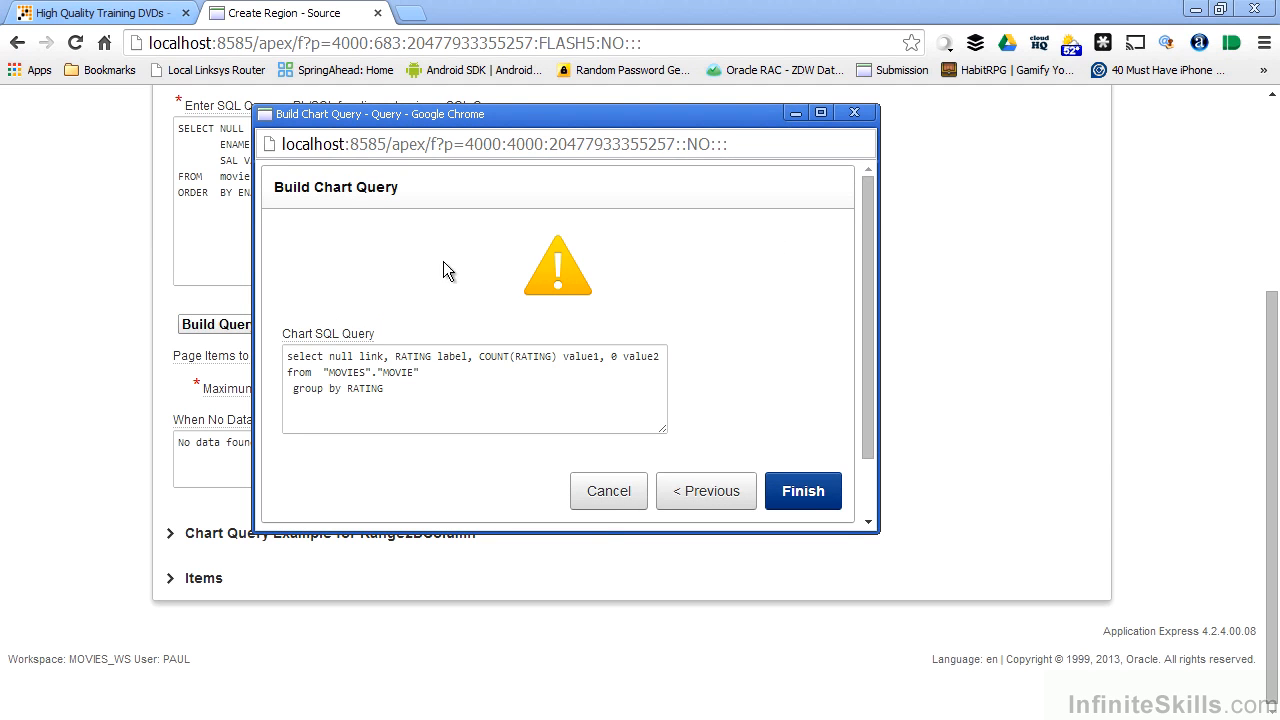
pyautogui.click(815, 495)
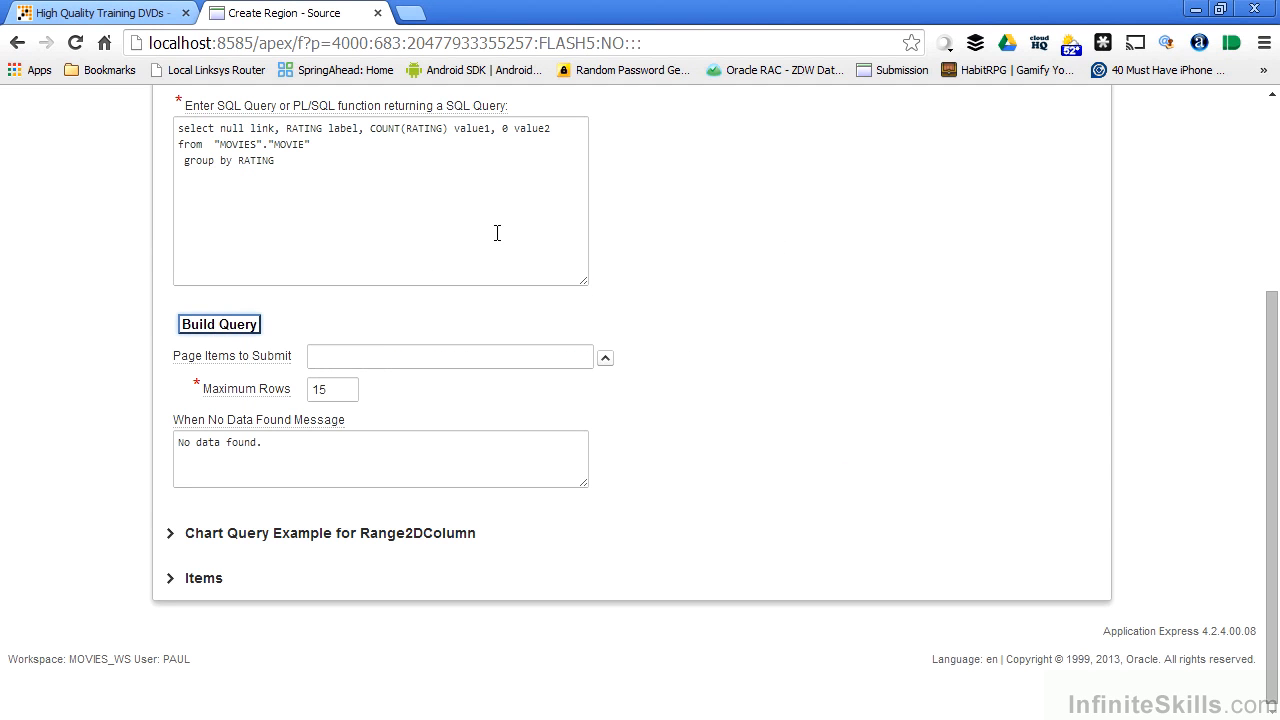
# Remove the value2 column from the SQL query and rename the value1 alias of COUNT(RATING) to value.
pyautogui.click(491, 130)
pyautogui.click(586, 134)
pyautogui.press('BackSpace')
pyautogui.press('BackSpace')
pyautogui.press('BackSpace')
pyautogui.press('BackSpace')
pyautogui.press('BackSpace')
pyautogui.press('BackSpace')
pyautogui.press('BackSpace')
pyautogui.press('BackSpace')
pyautogui.press('BackSpace')
pyautogui.press('BackSpace')
pyautogui.press('BackSpace')
pyautogui.doubleClick(262, 128)
pyautogui.doubleClick(343, 128)
pyautogui.click(471, 129)
pyautogui.doubleClick(474, 134)
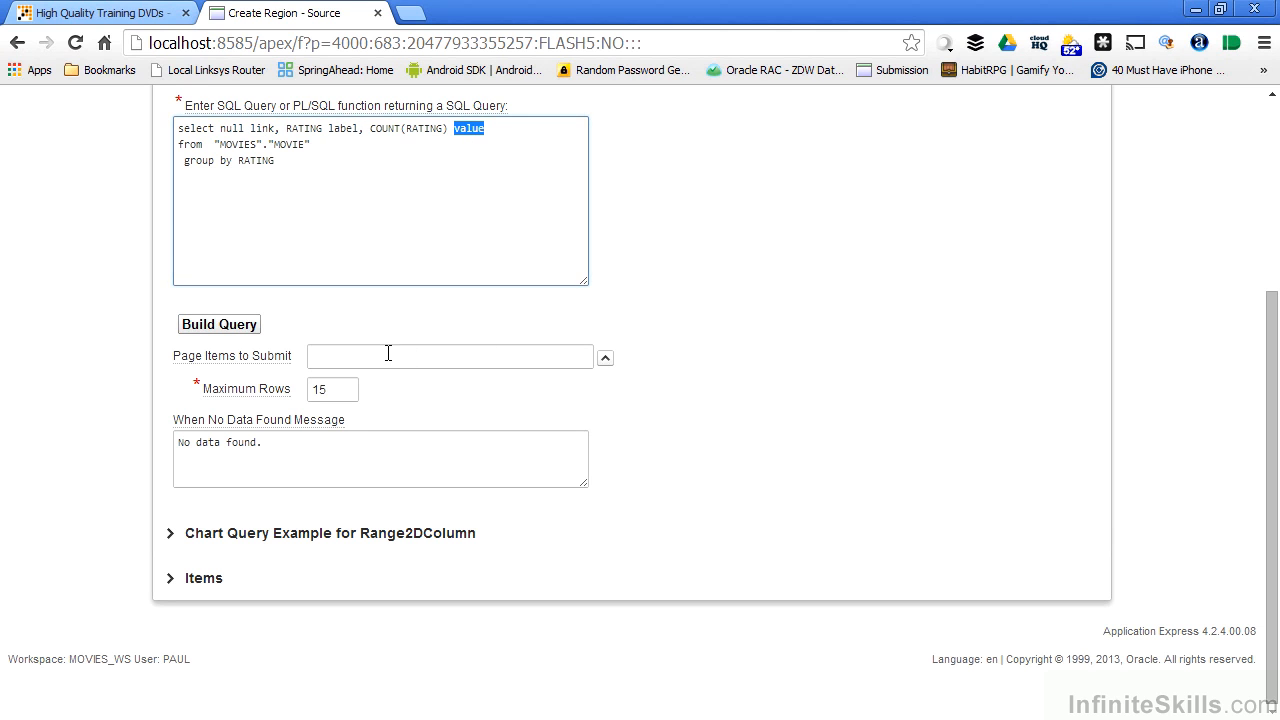
# Create the Movie Ratings chart region on page 3 from the edited query.
pyautogui.scroll(3, 673, 339)
pyautogui.click(1063, 297)
pyautogui.click(990, 318)
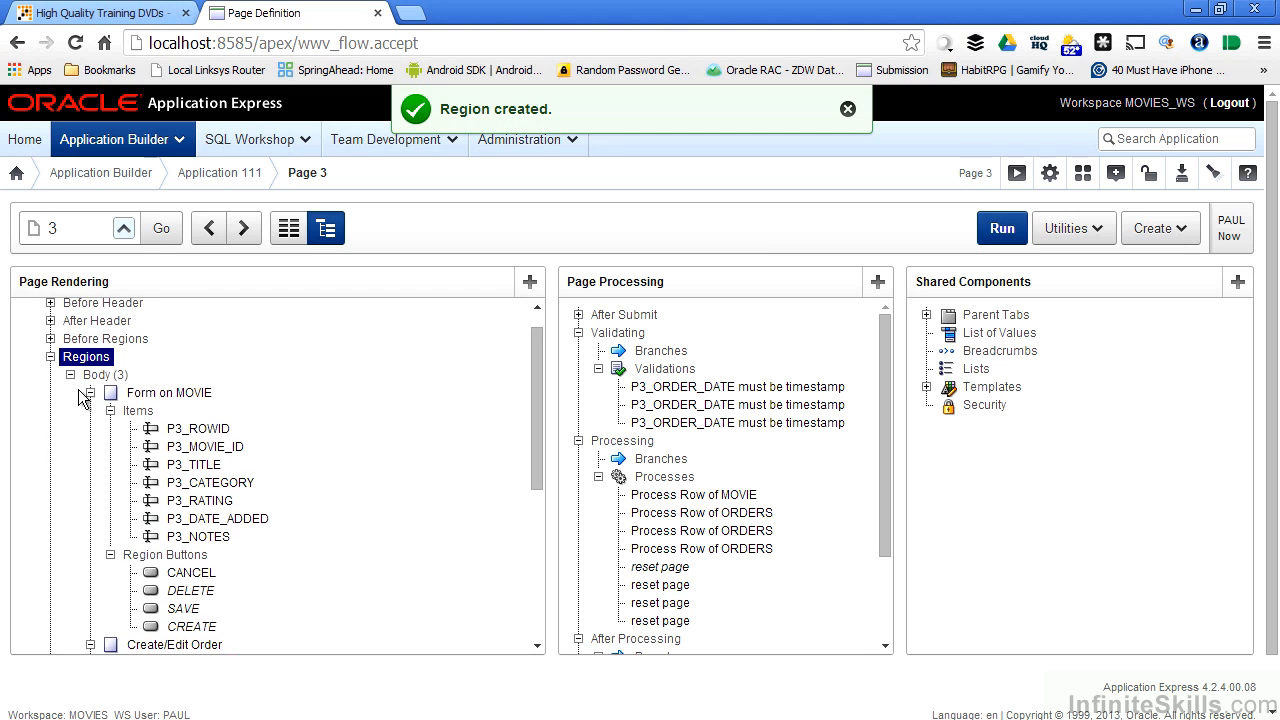
# Run page 3 and inspect the data values of the columns in the Movie Ratings chart.
pyautogui.scroll(-5, 138, 420)
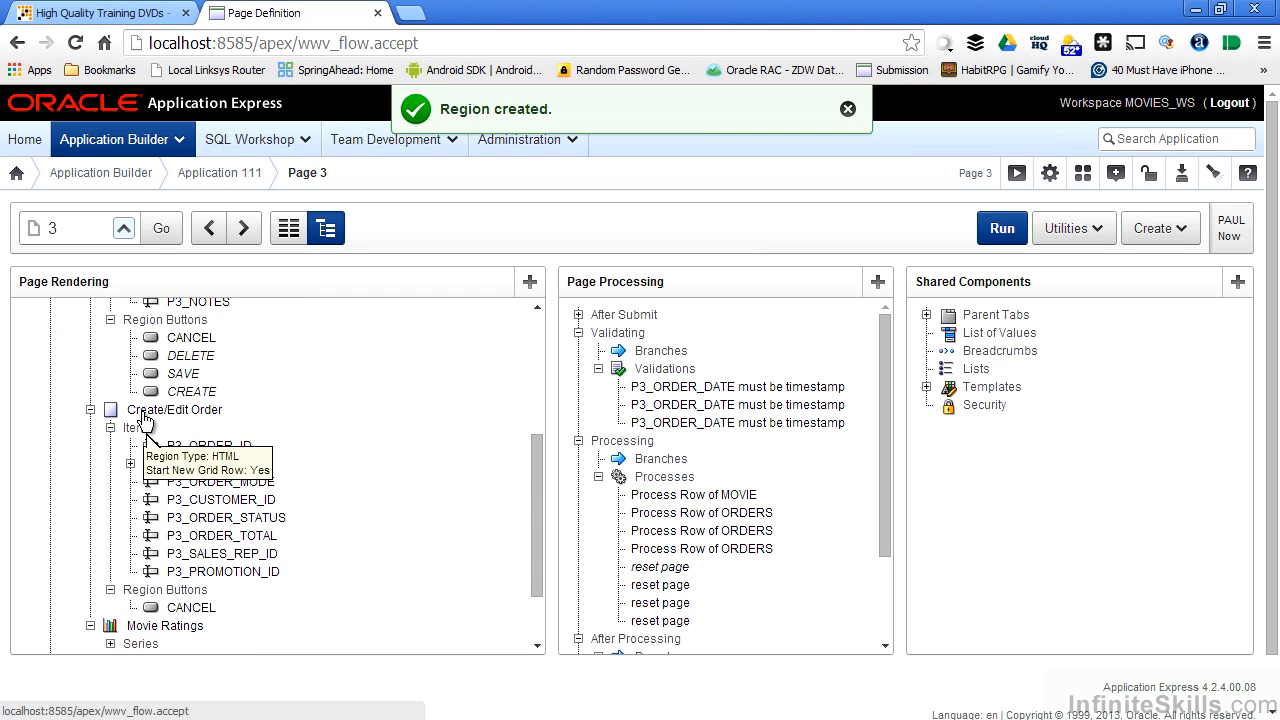
pyautogui.scroll(-4, 195, 460)
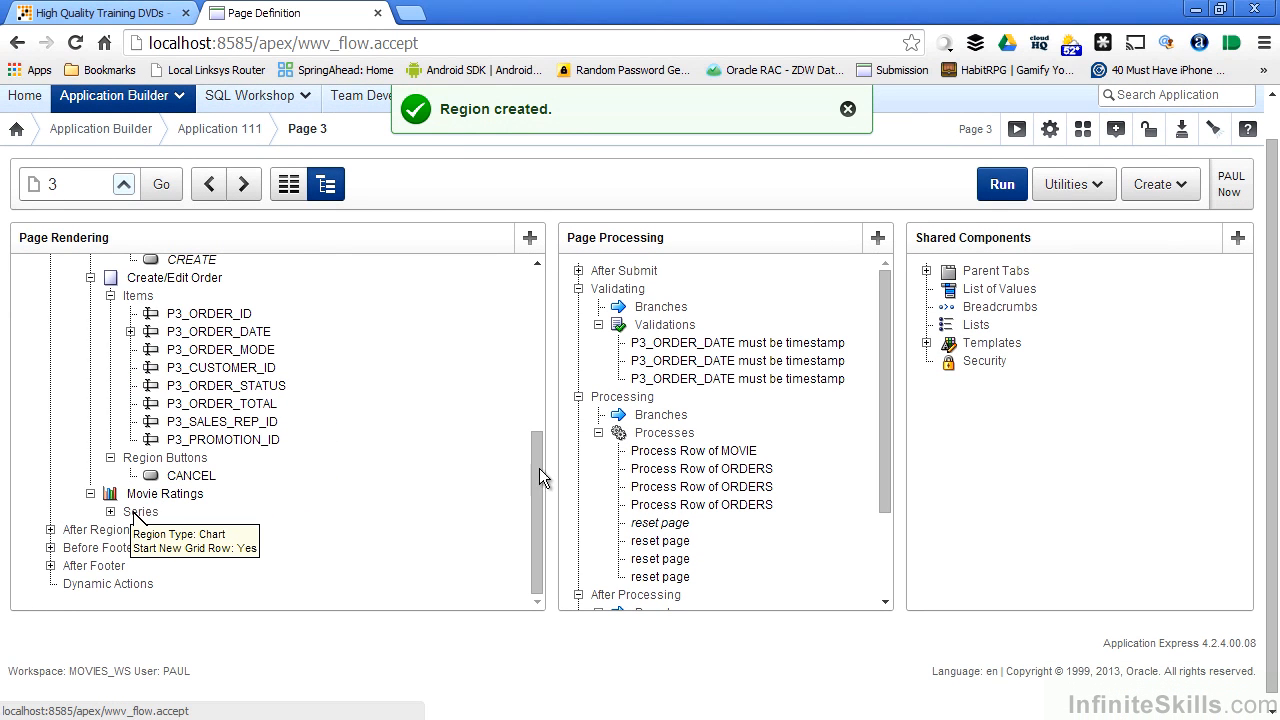
pyautogui.click(996, 184)
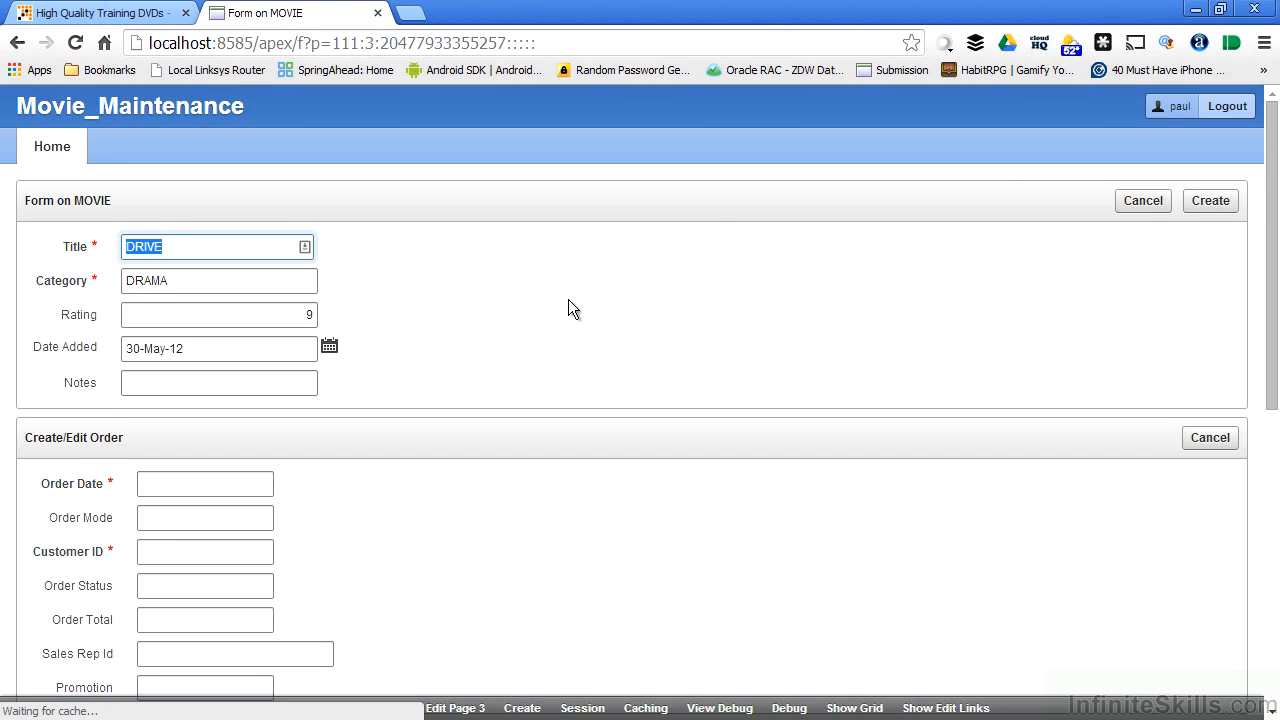
pyautogui.scroll(-6, 568, 304)
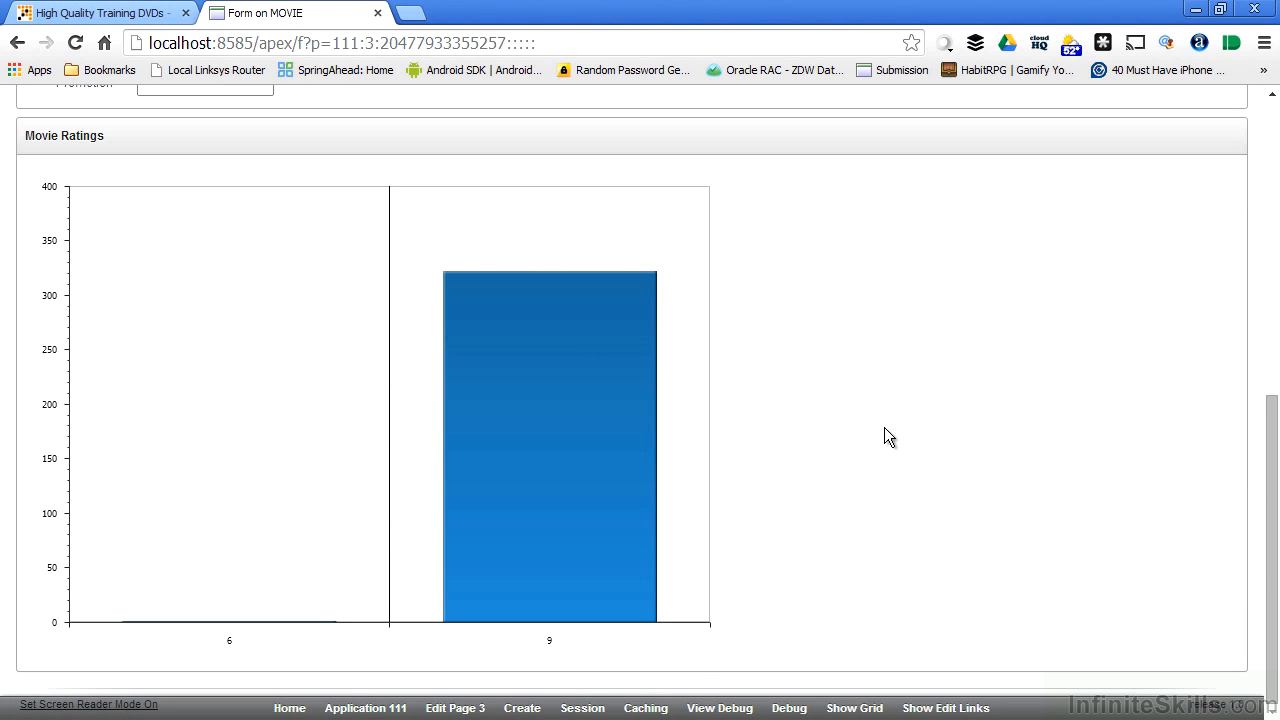
pyautogui.moveTo(557, 328)
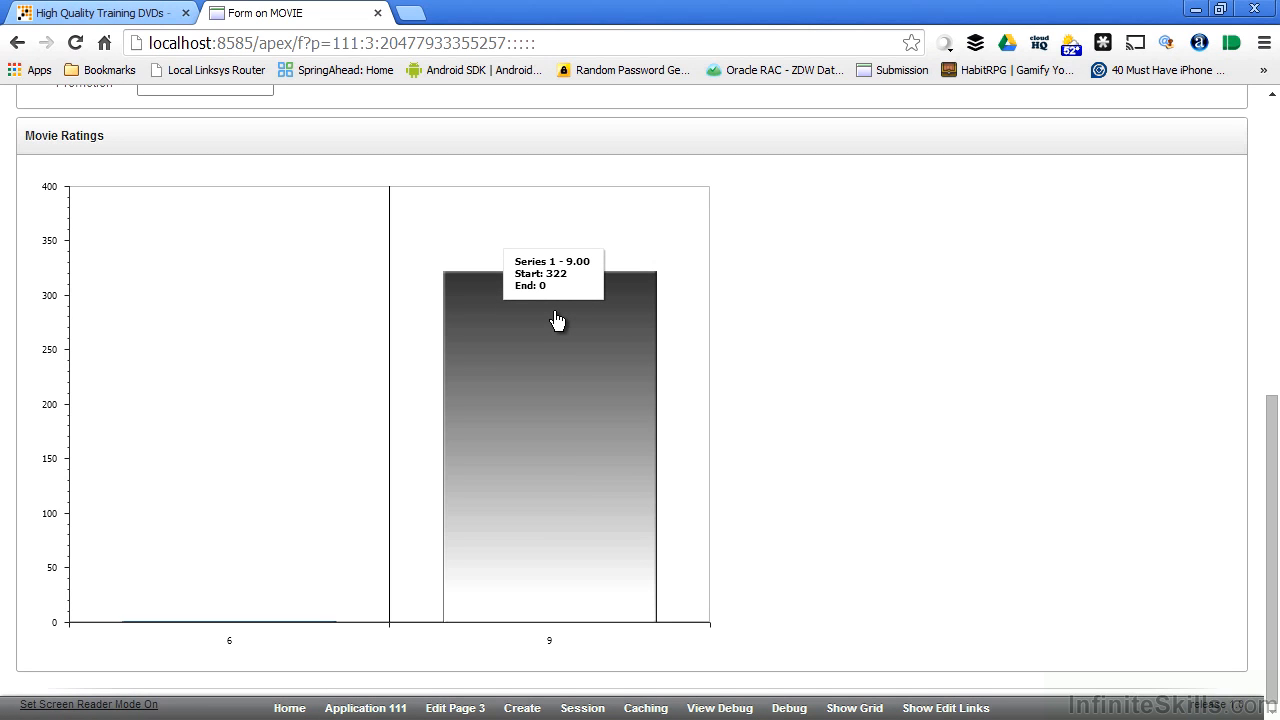
pyautogui.moveTo(248, 630)
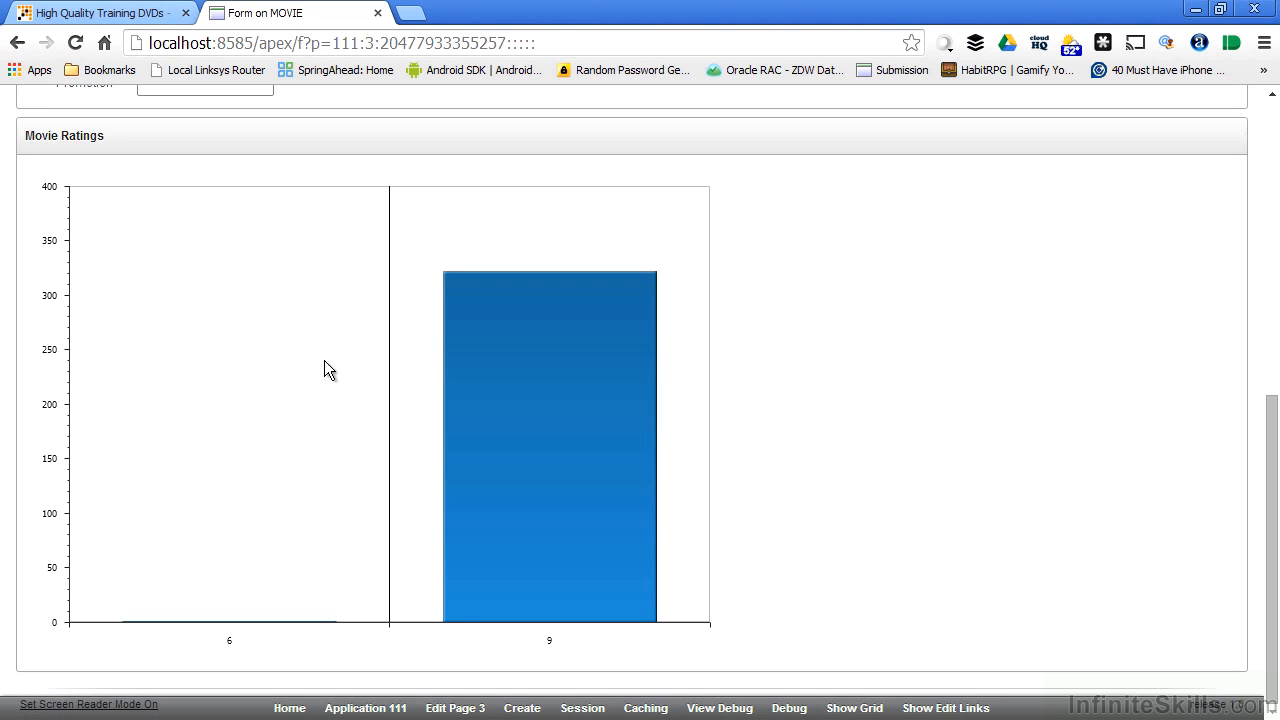
pyautogui.moveTo(472, 370)
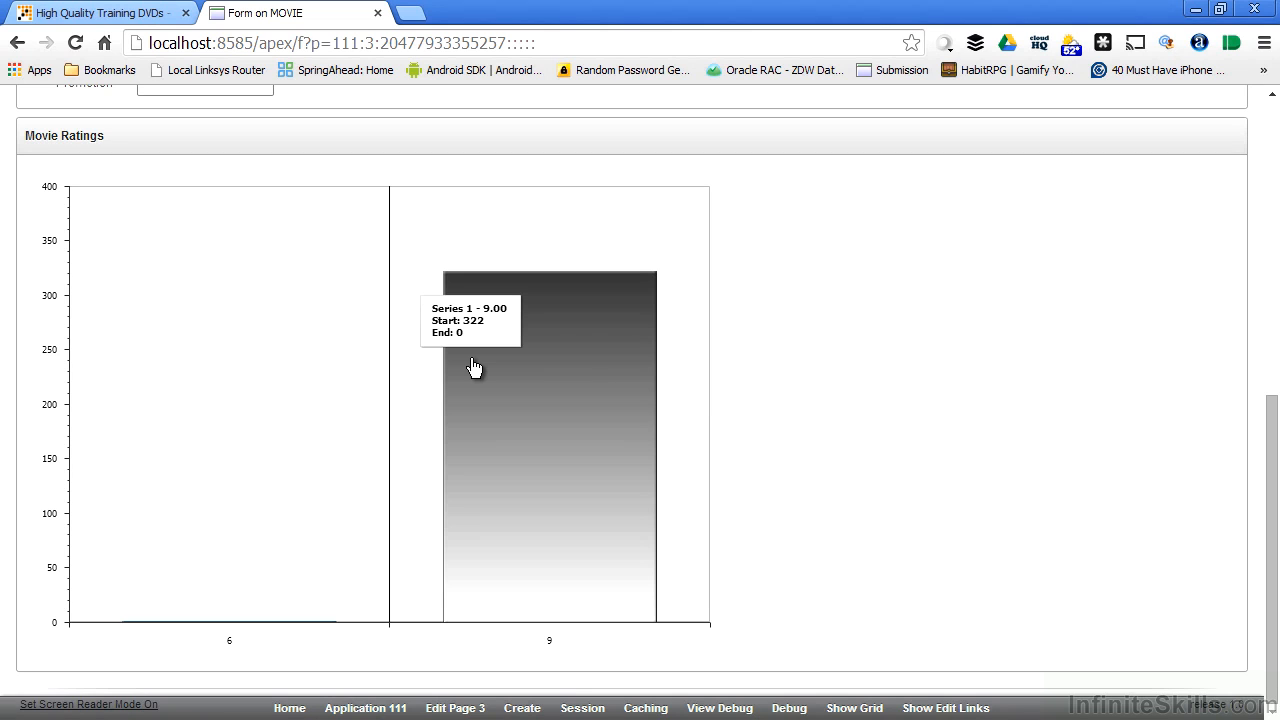